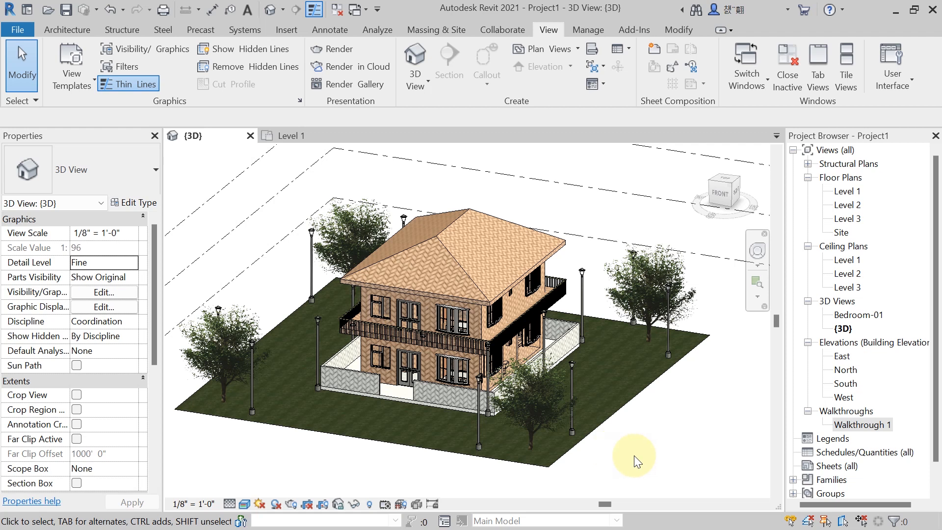
Open the rendering settings for the 3D view of the house
middle_drag(674, 407, 675, 387)
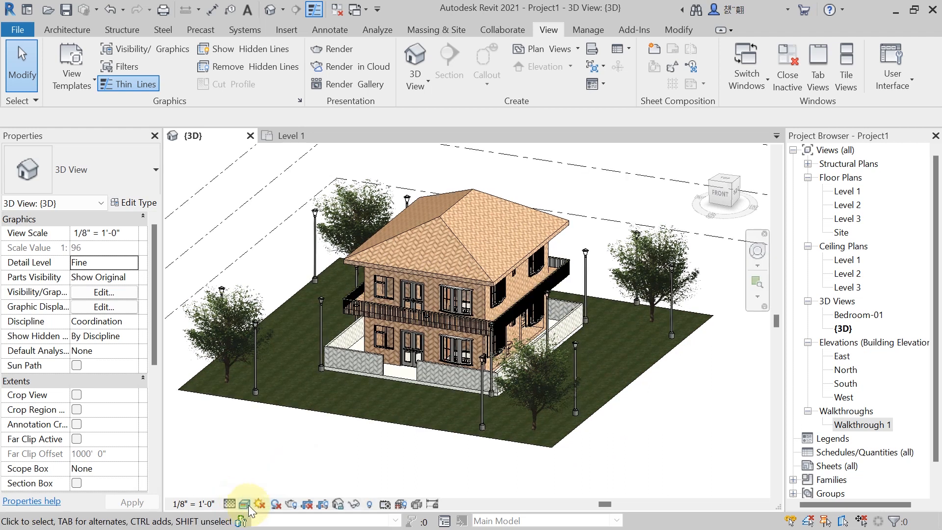
scroll(334, 434, down, 2)
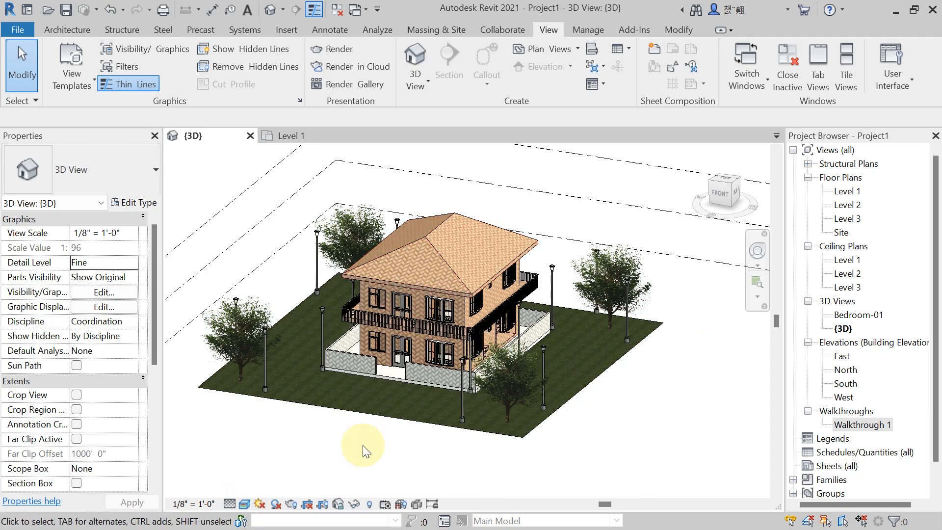
scroll(365, 449, up, 2)
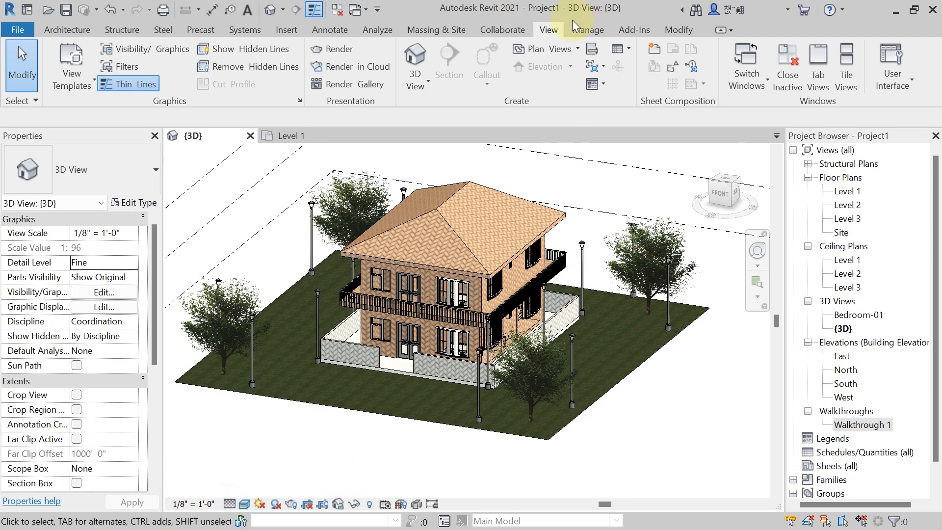
click(71, 31)
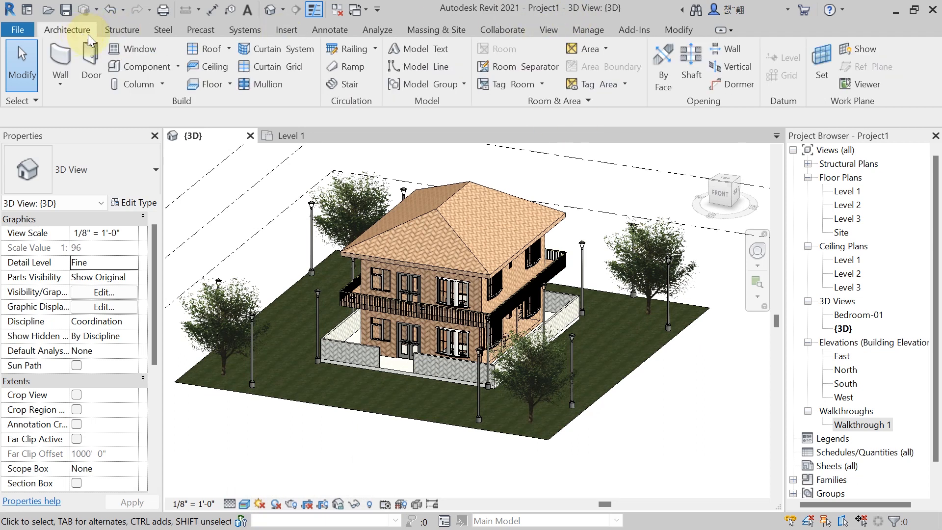
click(544, 30)
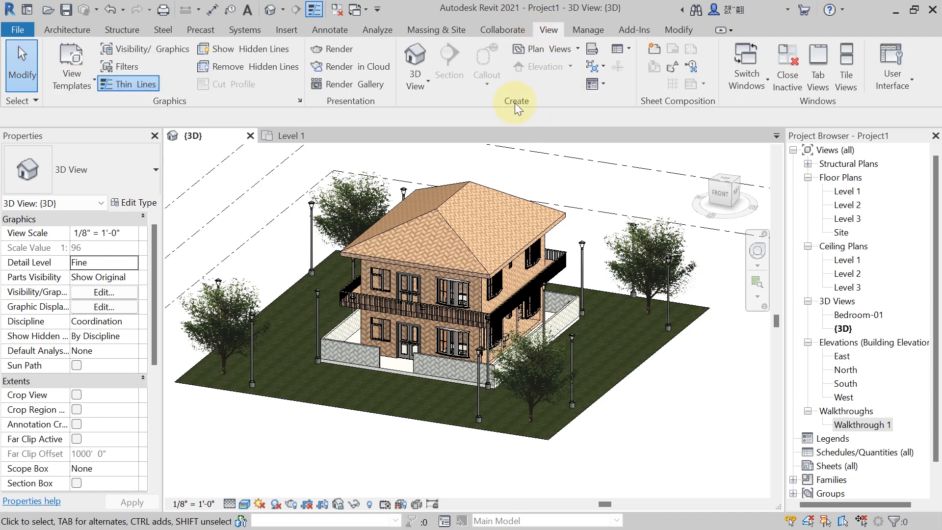
click(335, 47)
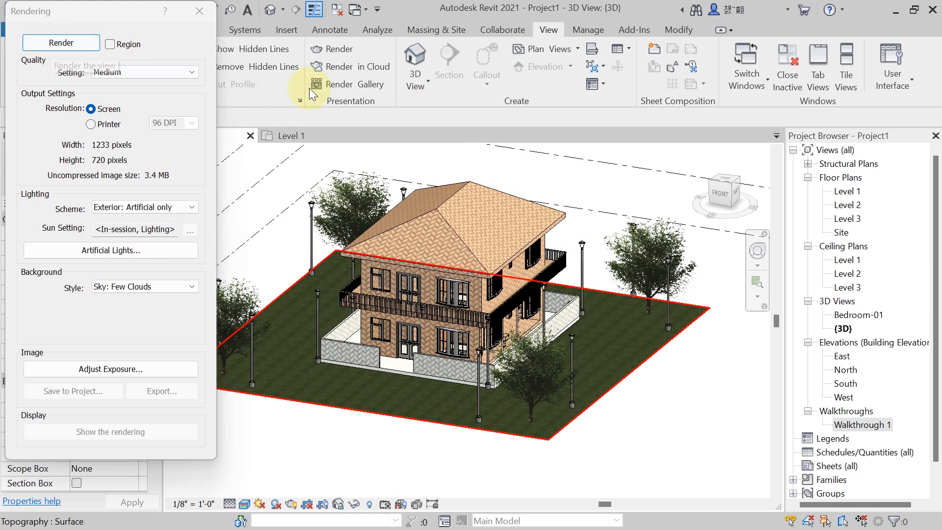
middle_drag(548, 183, 572, 203)
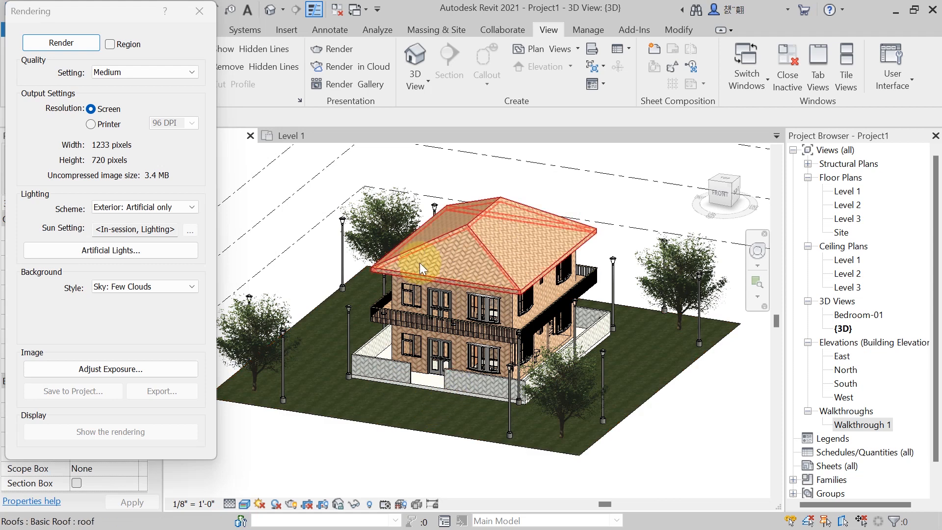
Try restricting the rendering to a region of the 3D view around the house
click(110, 45)
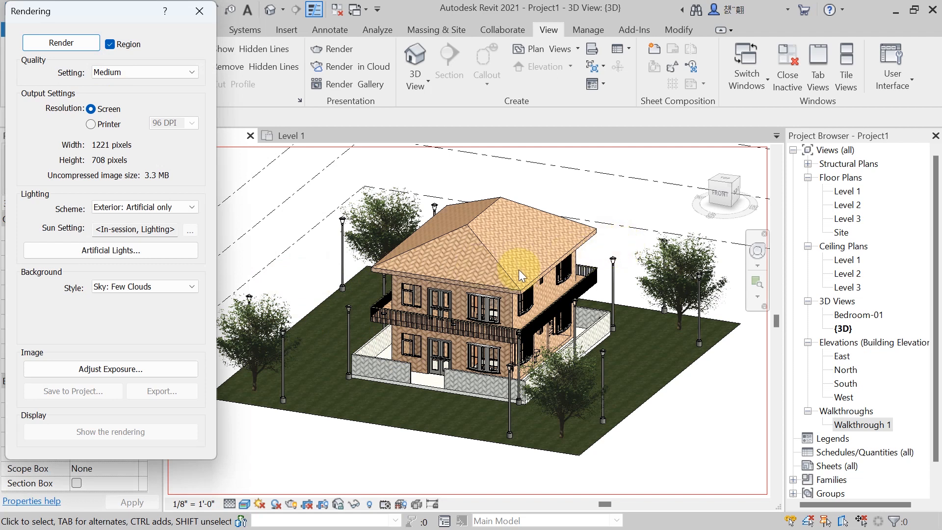
drag(312, 243, 514, 382)
scroll(399, 378, up, 3)
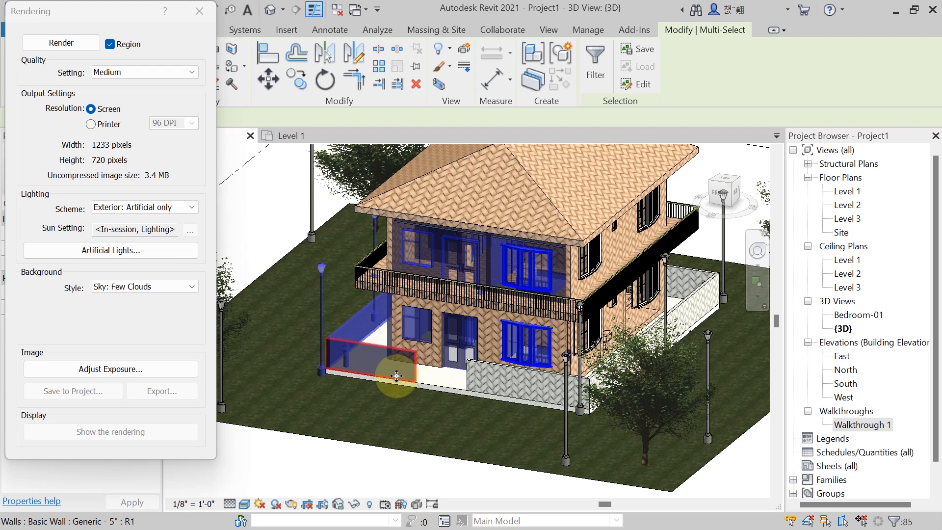
shift+click(391, 368)
shift+click(323, 285)
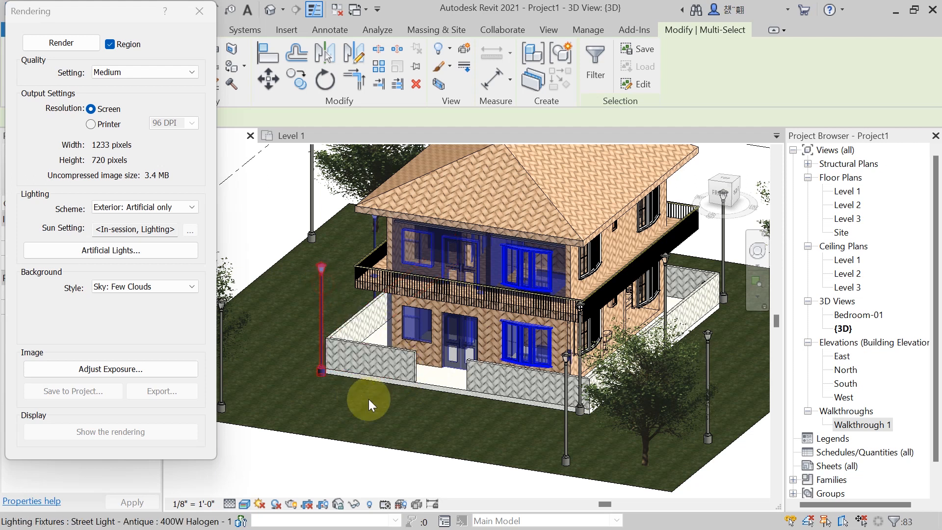
shift+middle_drag(432, 236, 506, 202)
middle_drag(291, 208, 290, 225)
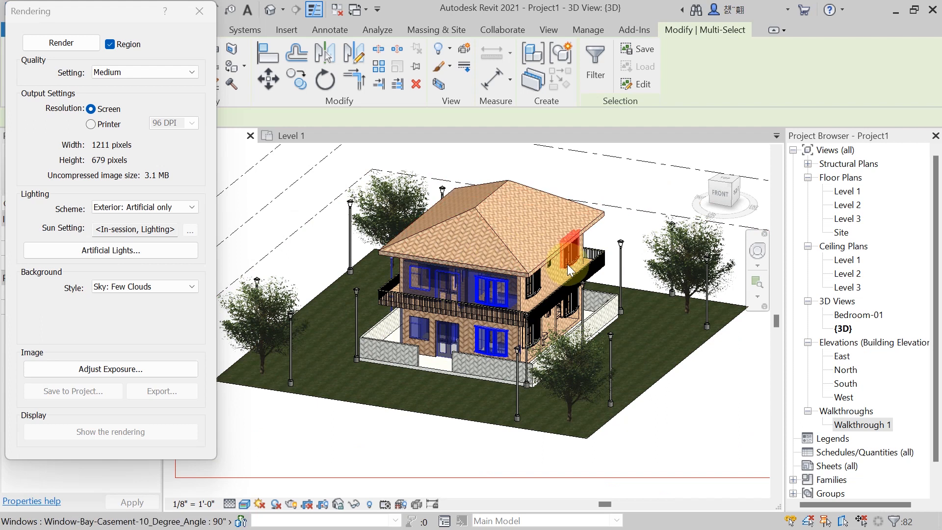
click(316, 246)
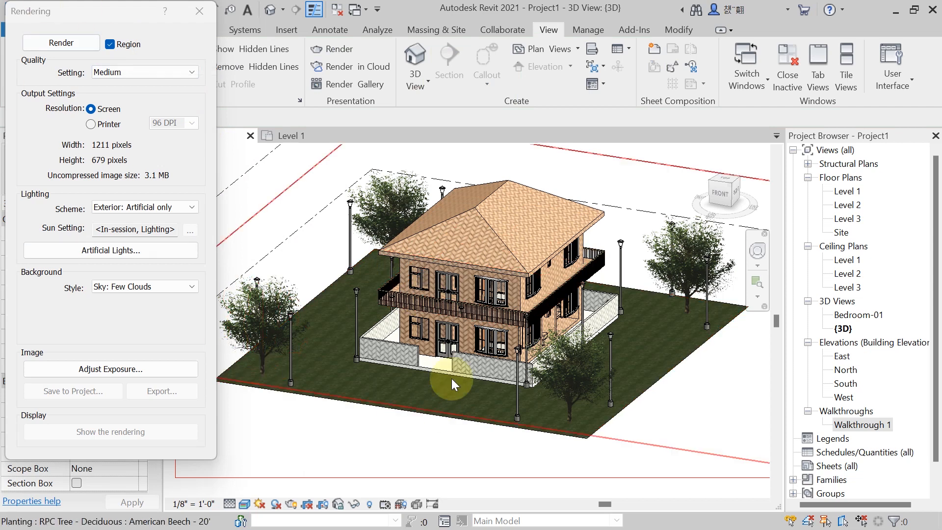
click(110, 44)
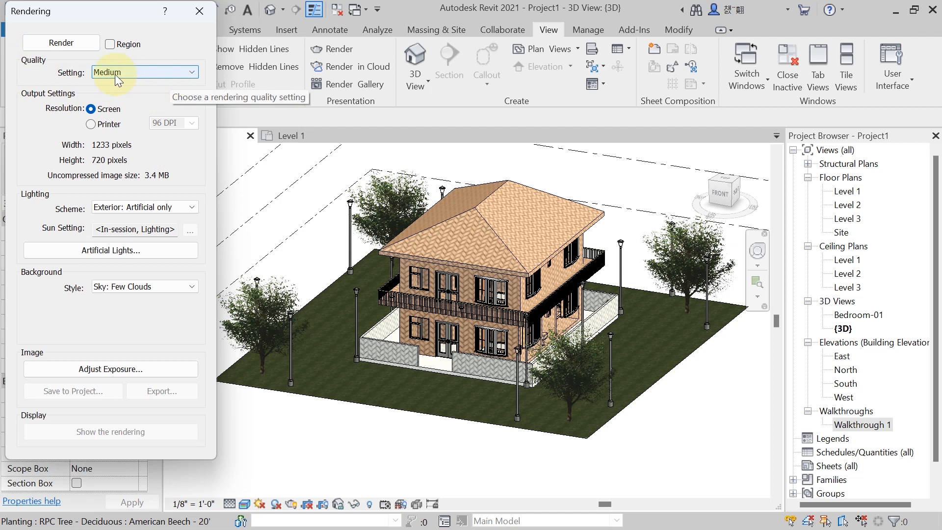
Try the Draft render quality and return the quality setting to Medium
click(191, 73)
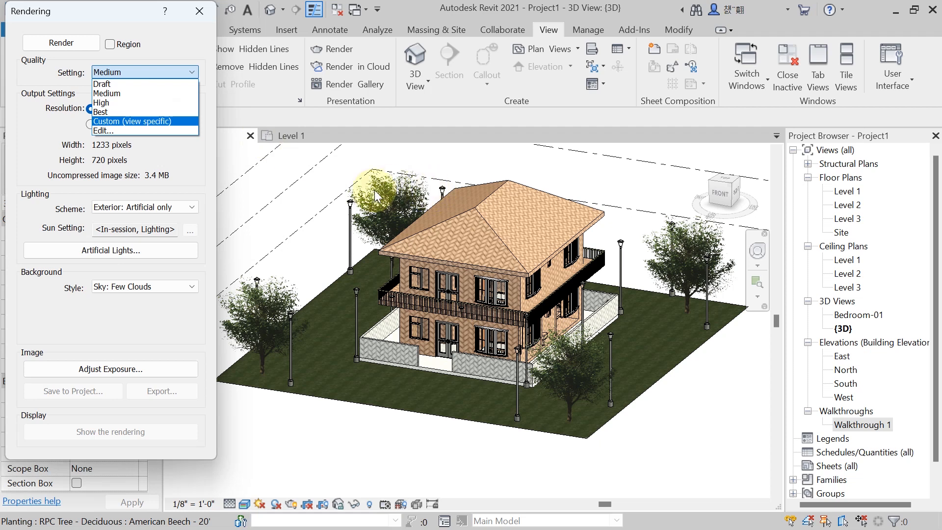
click(106, 83)
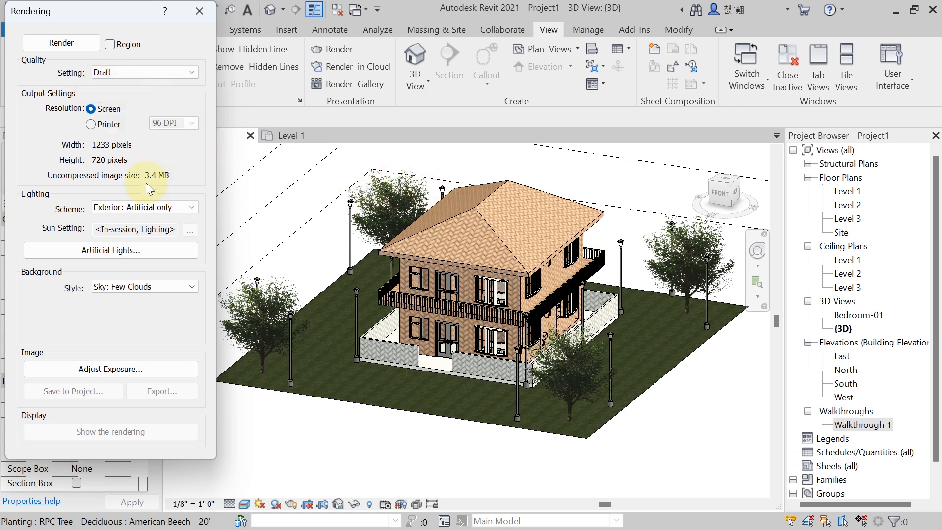
click(131, 73)
click(117, 92)
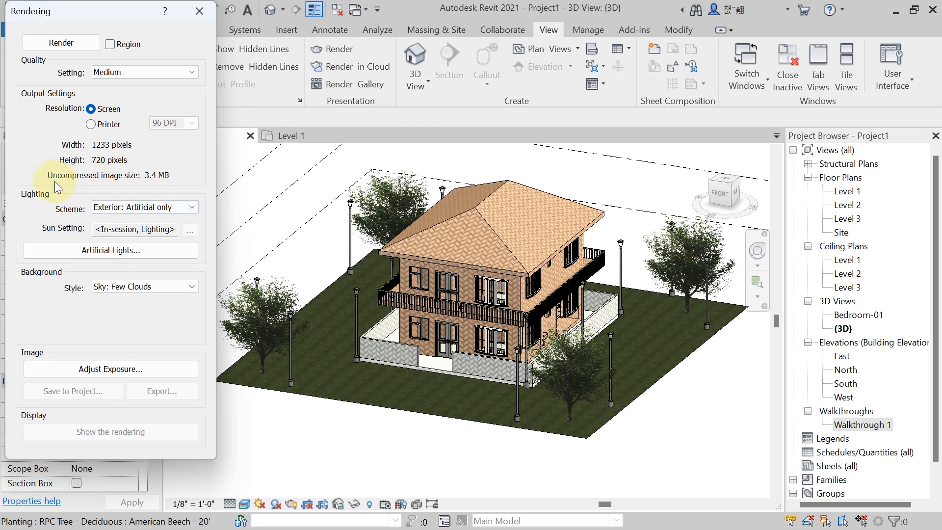
click(141, 69)
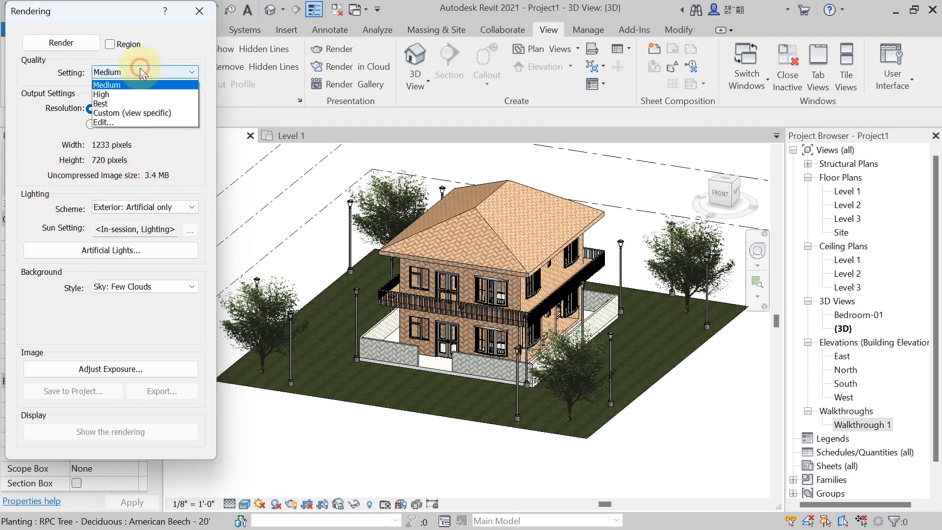
click(119, 93)
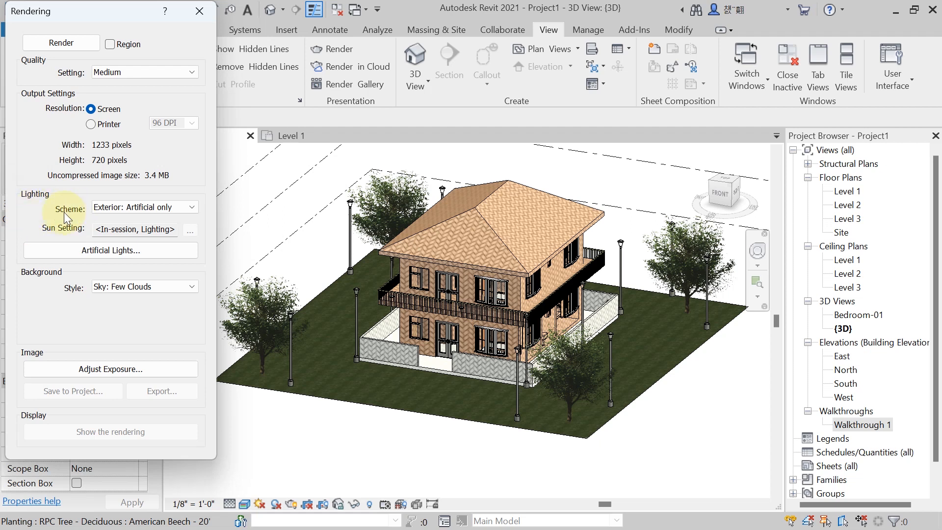
Set the rendering's lighting scheme to Exterior: Sun only
click(183, 208)
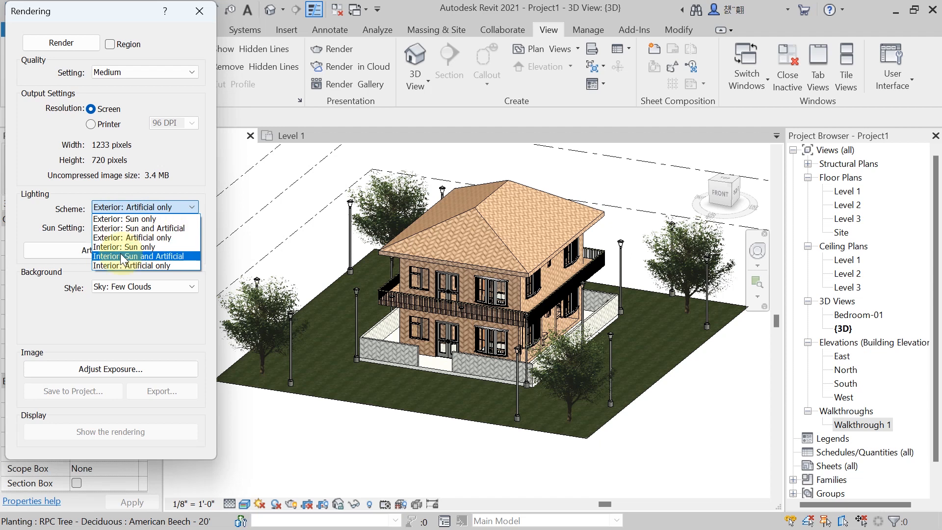
click(104, 224)
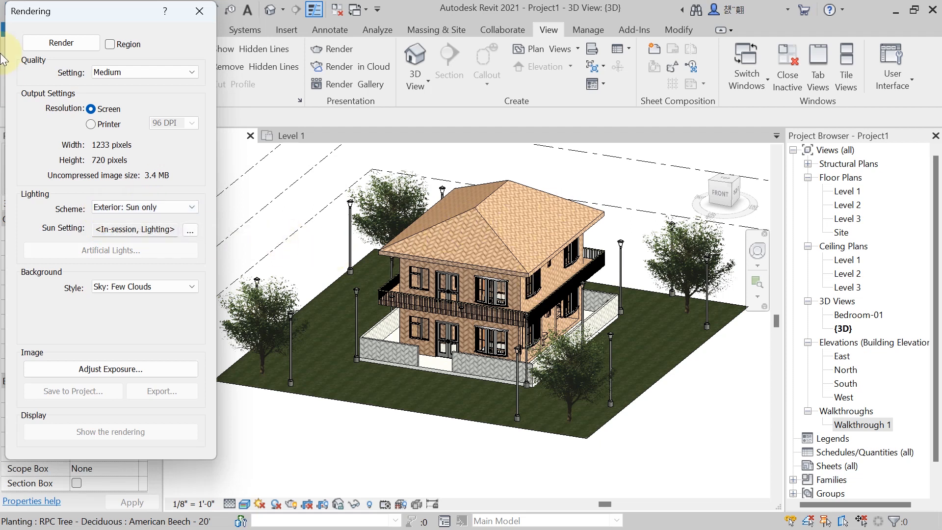
click(61, 44)
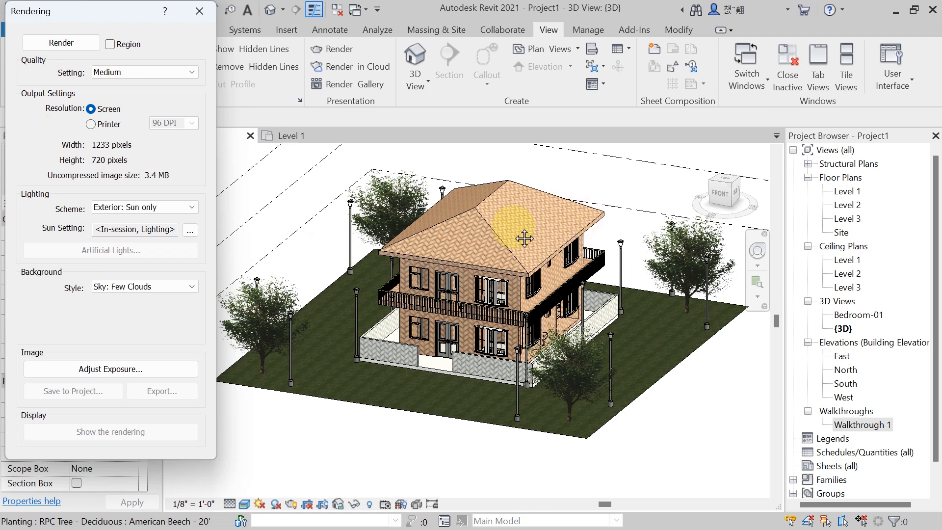
Frame the whole house closely in the 3D view, with its perimeter walls and nearby street lights included, as the rendering composition
middle_drag(524, 237, 524, 242)
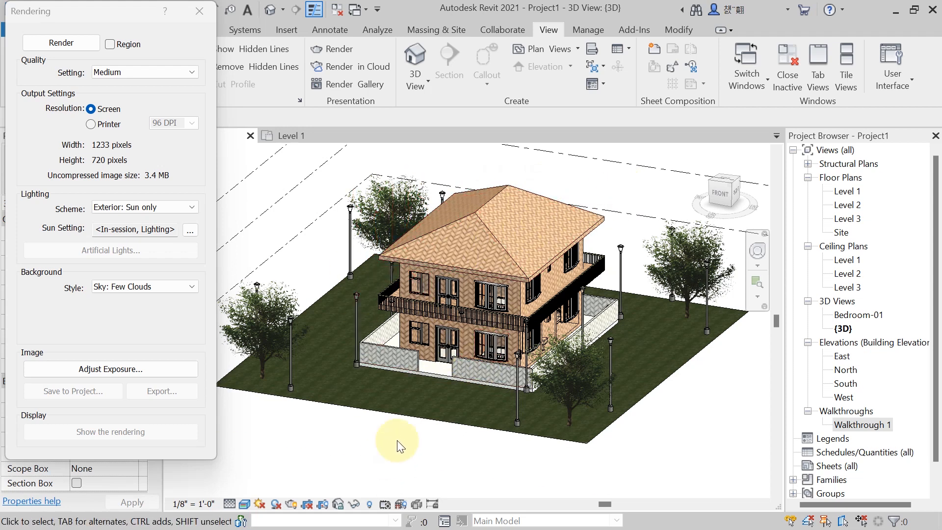
scroll(346, 220, up, 3)
scroll(343, 211, up, 2)
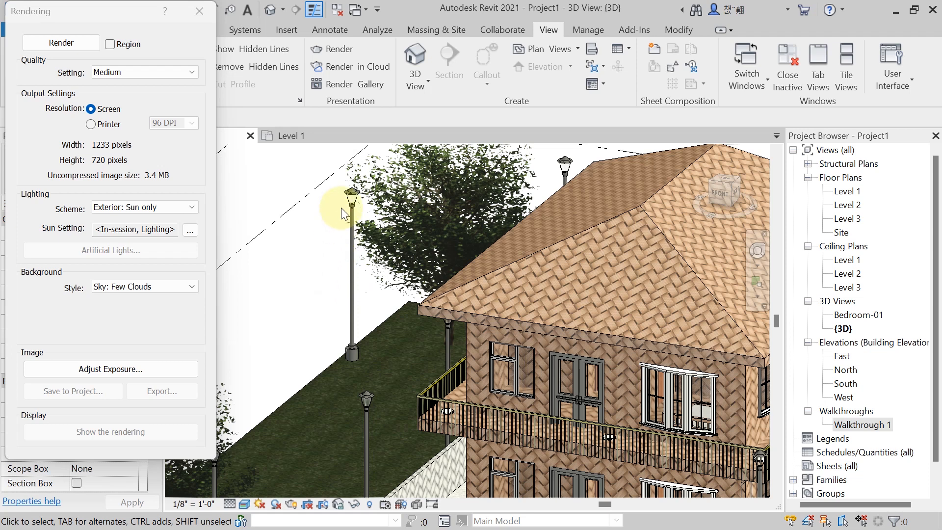
scroll(340, 202, down, 5)
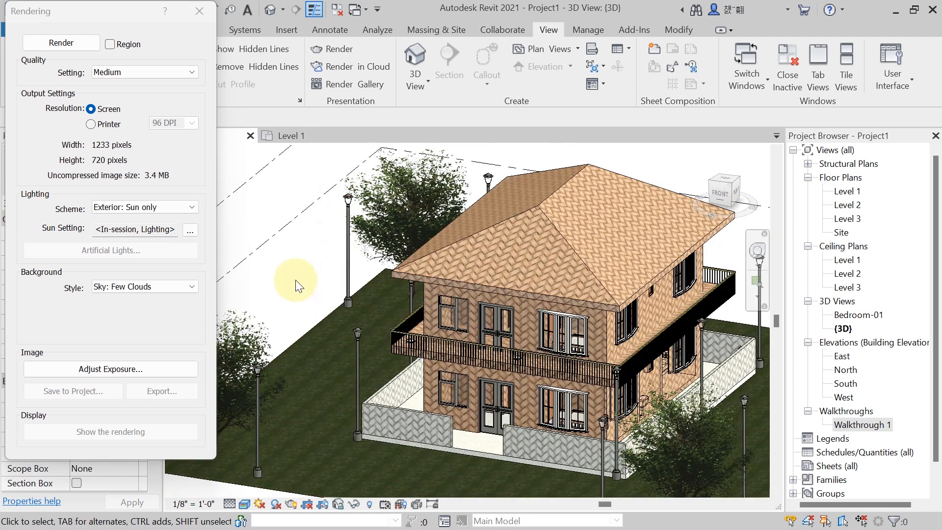
scroll(299, 276, down, 2)
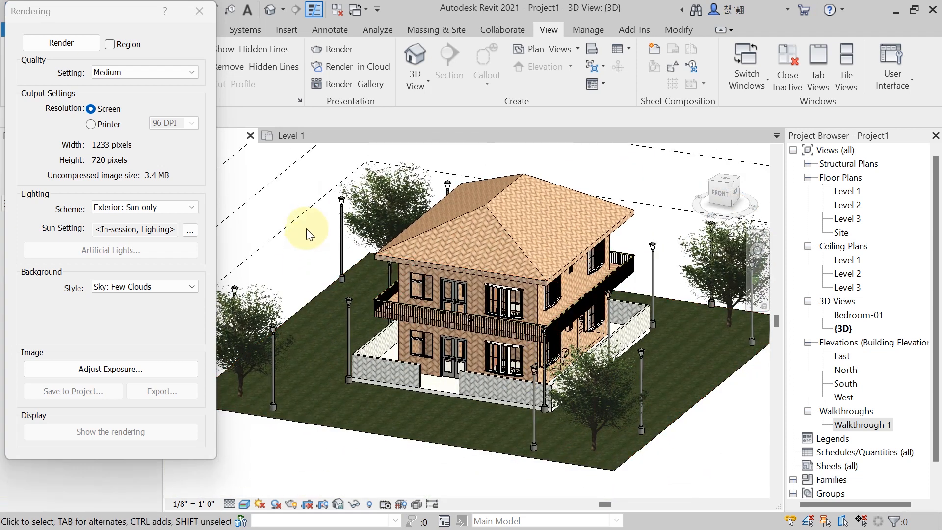
scroll(322, 234, up, 2)
middle_drag(319, 262, 322, 274)
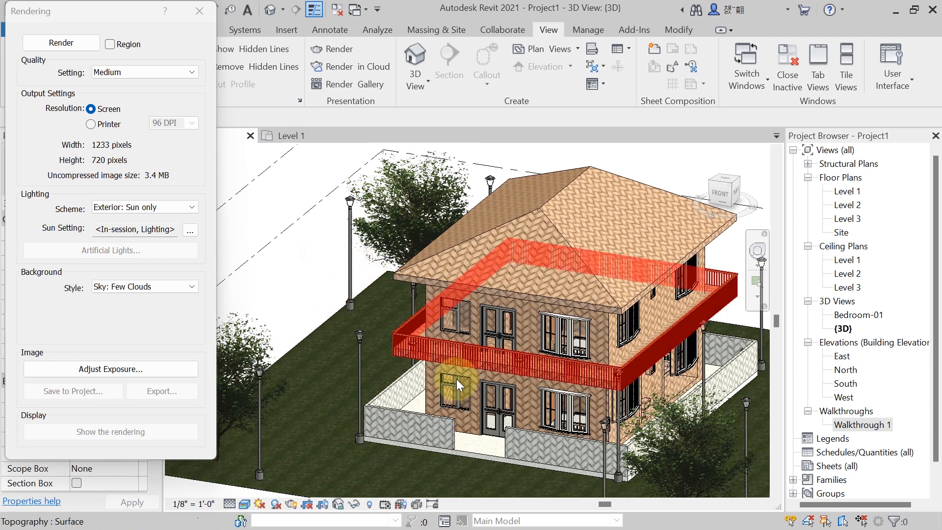
scroll(441, 368, up, 3)
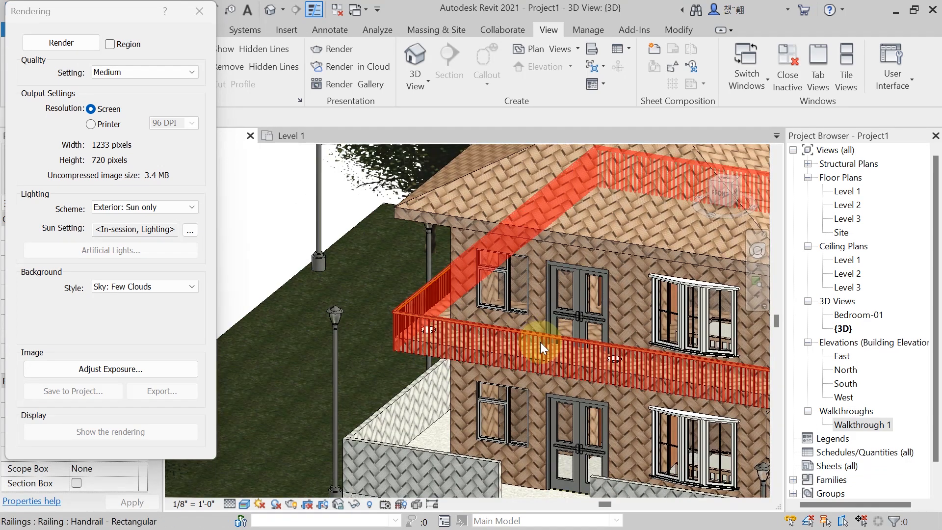
scroll(464, 331, down, 2)
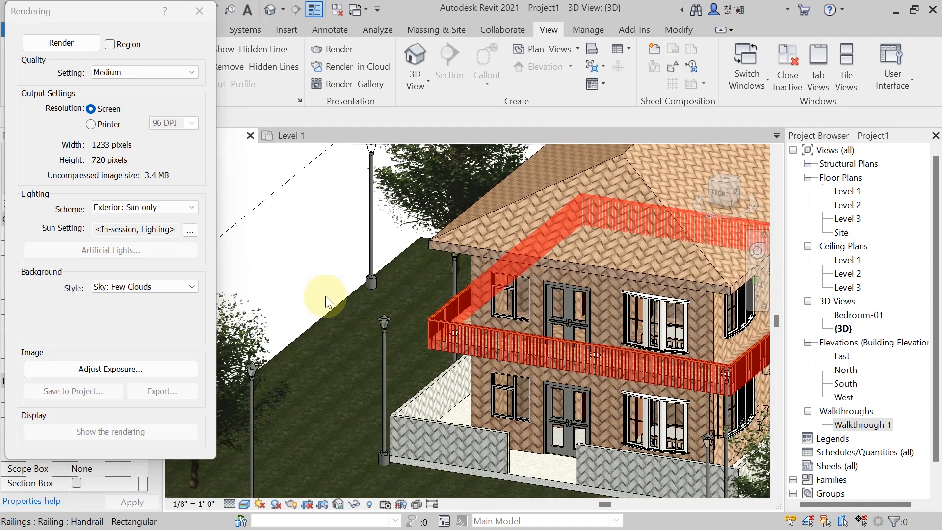
scroll(292, 234, down, 4)
middle_drag(292, 234, 312, 233)
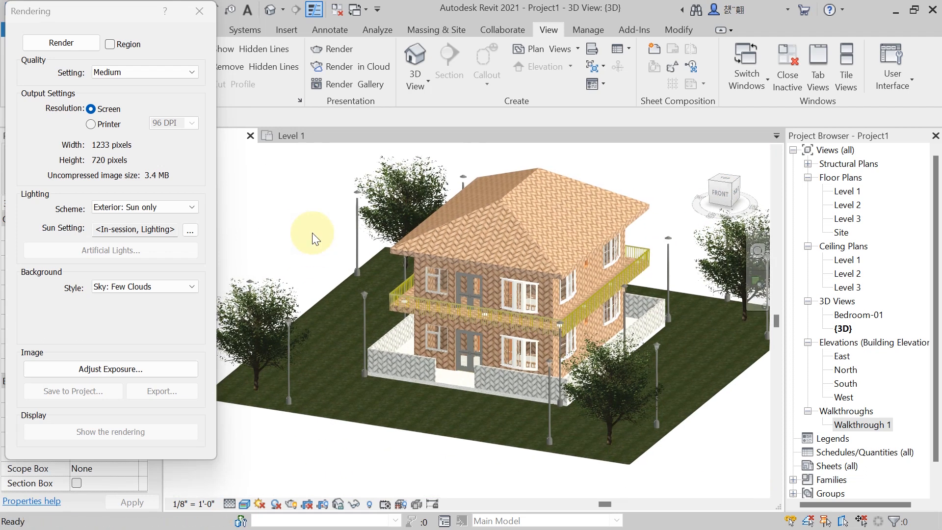
scroll(312, 233, up, 4)
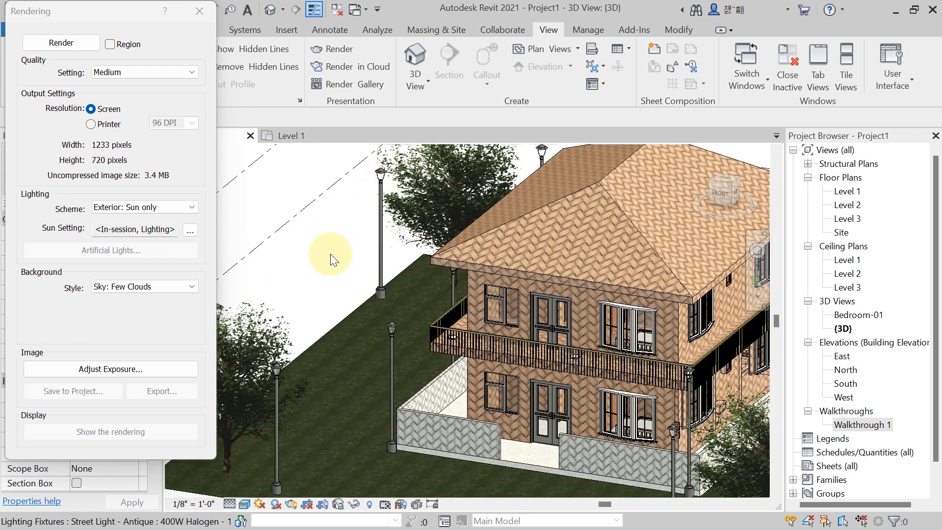
scroll(334, 260, down, 3)
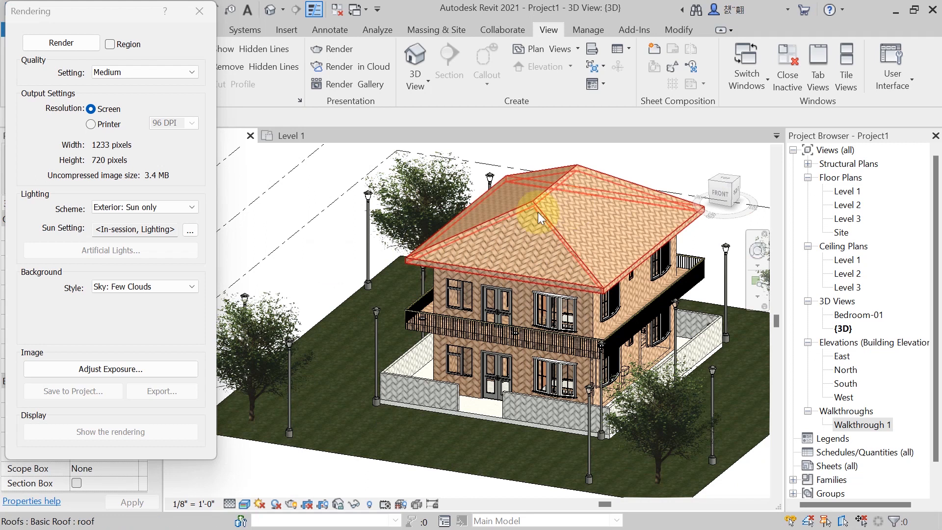
middle_drag(647, 164, 595, 160)
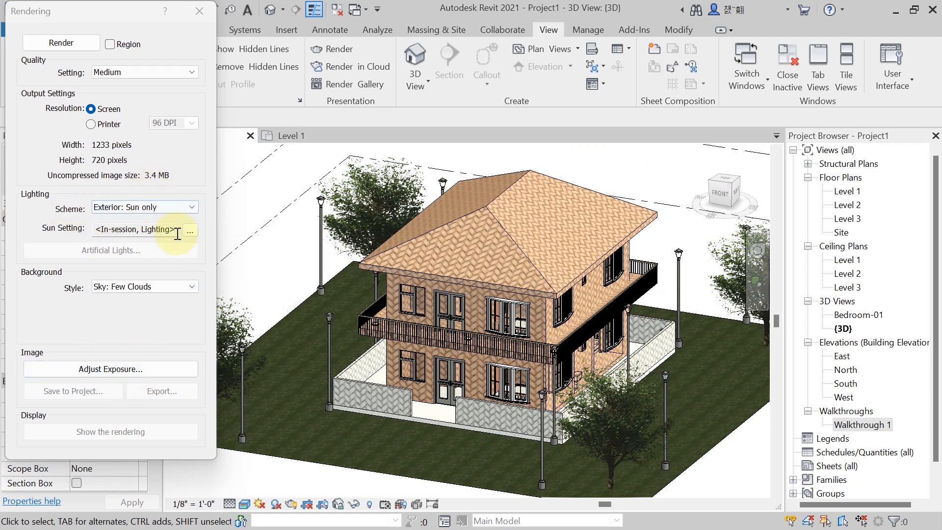
Render the framed 3D view at Medium quality with sun-only exterior lighting and view the whole resulting image
click(57, 44)
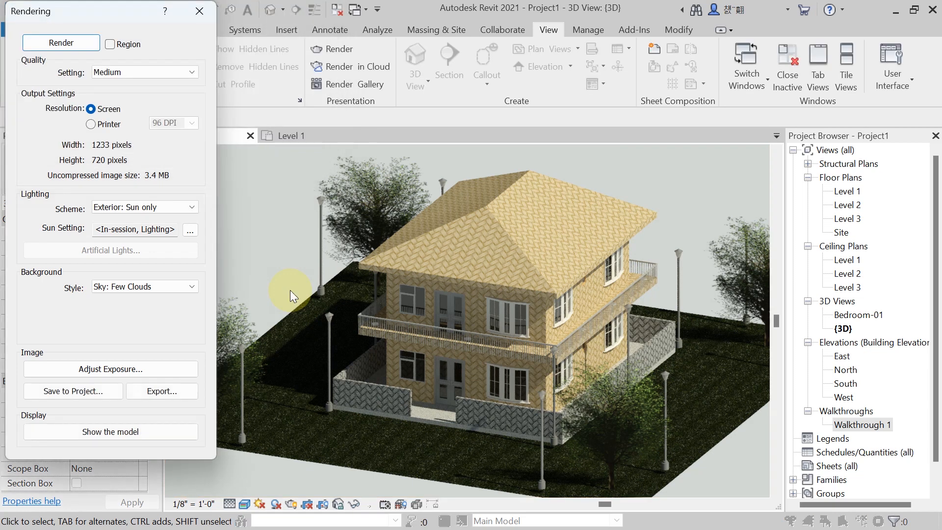
scroll(289, 275, down, 2)
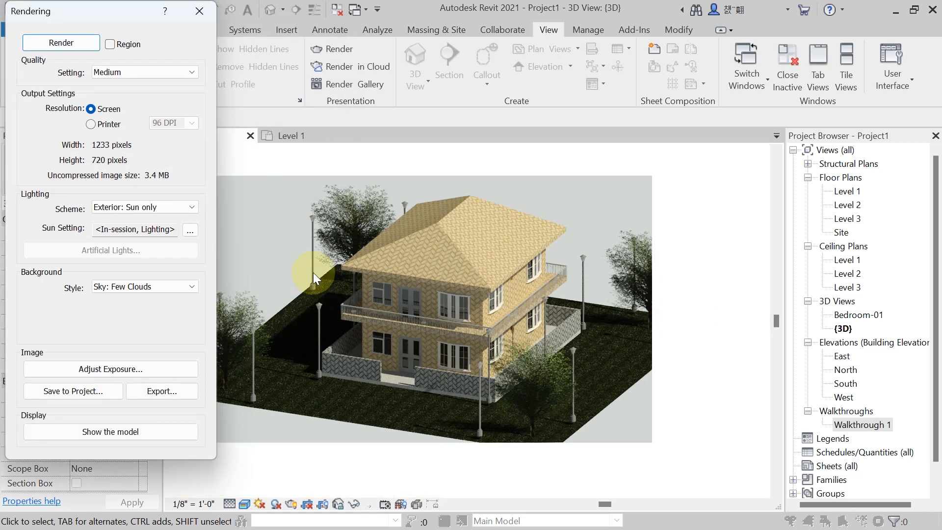
middle_drag(272, 252, 325, 248)
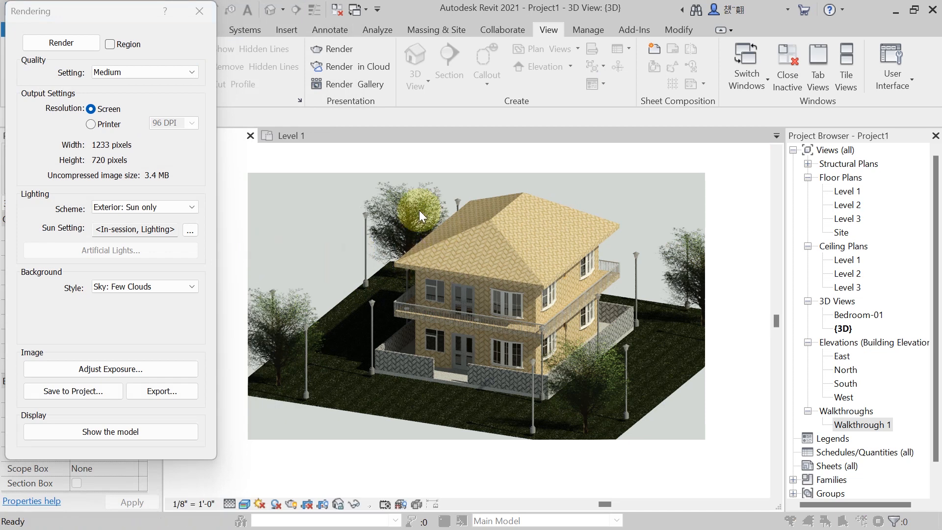
Examine the sun-only rendering up close, checking the house facade, roof, trees and street lights, and return to the whole image
scroll(531, 232, up, 1)
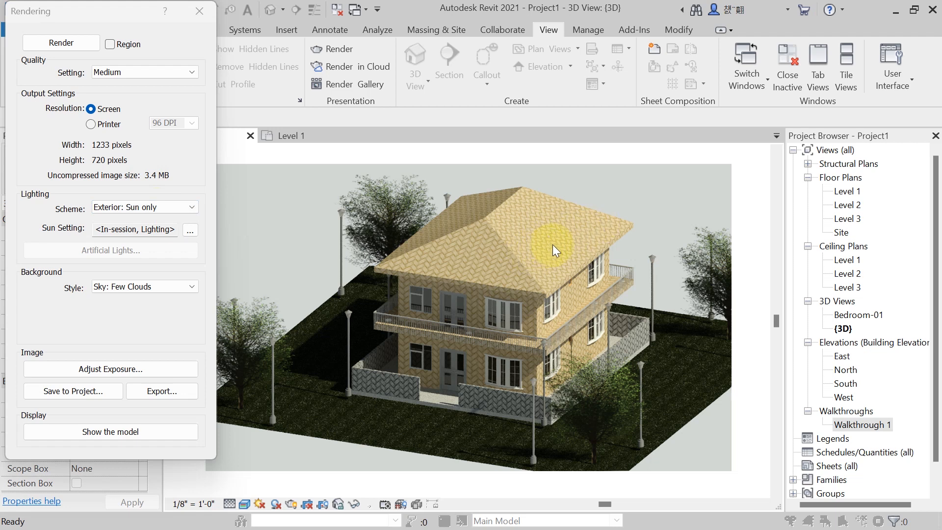
scroll(515, 294, up, 1)
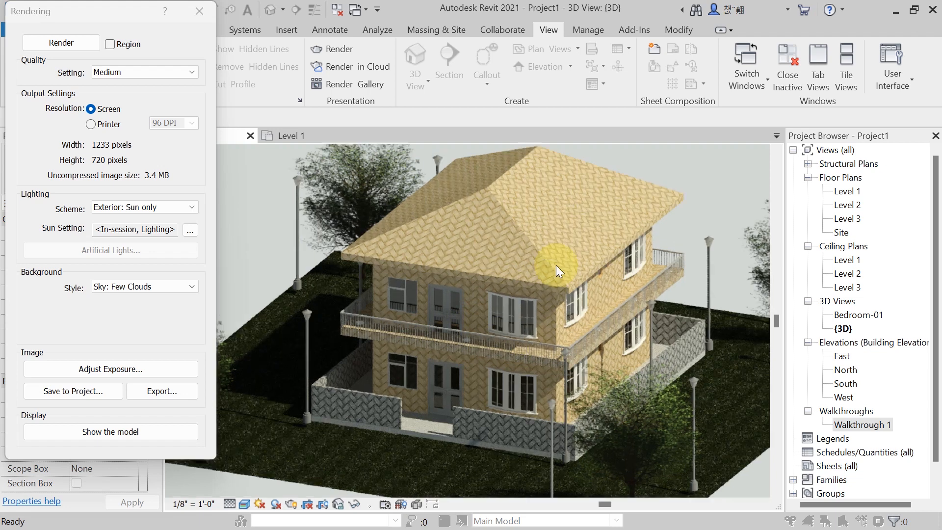
scroll(559, 257, up, 2)
scroll(283, 300, up, 5)
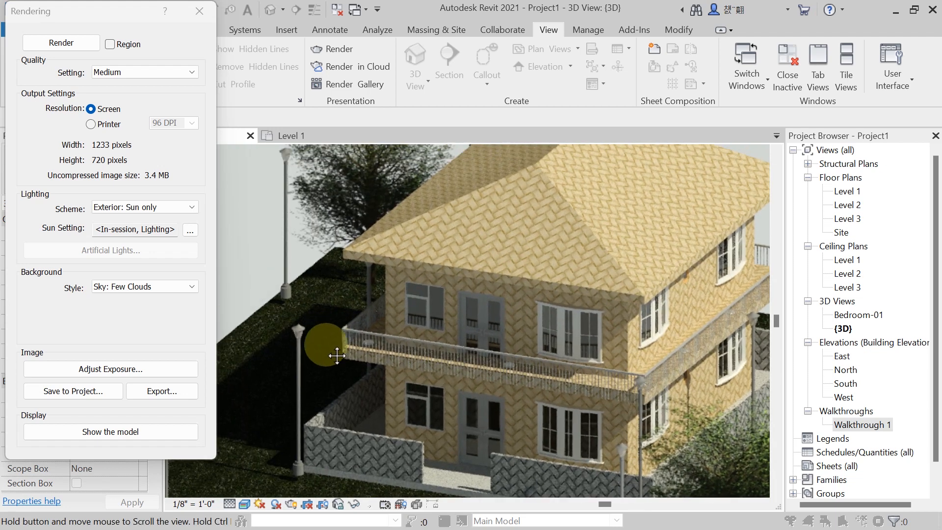
scroll(314, 194, down, 3)
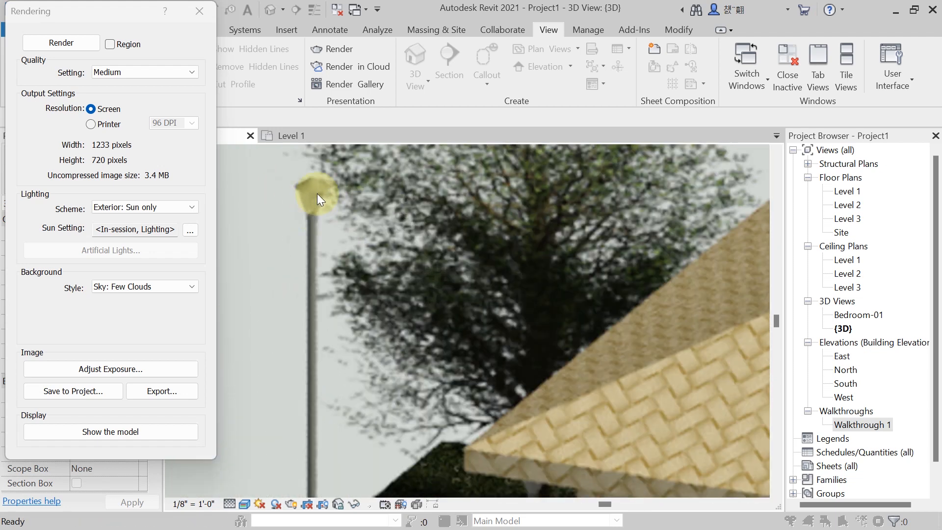
middle_drag(320, 399, 338, 305)
scroll(337, 300, down, 3)
middle_drag(267, 259, 282, 279)
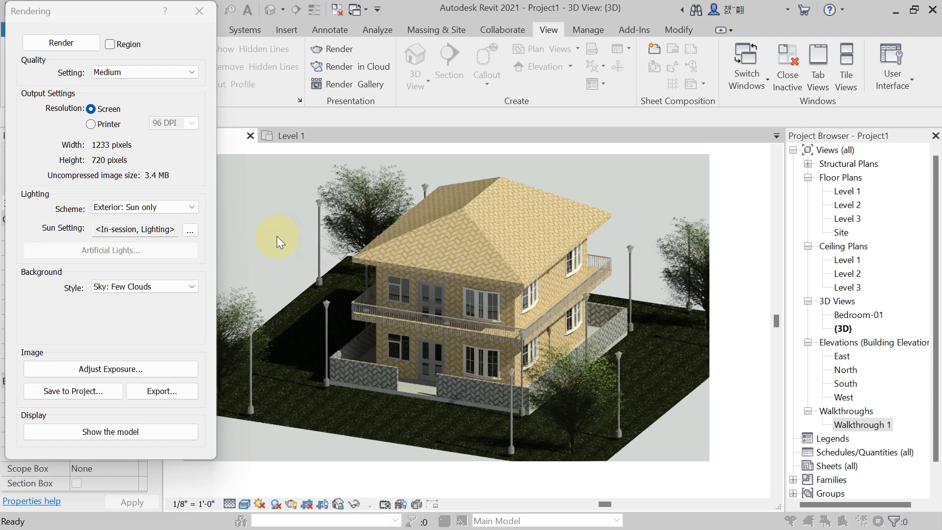
middle_drag(288, 236, 291, 236)
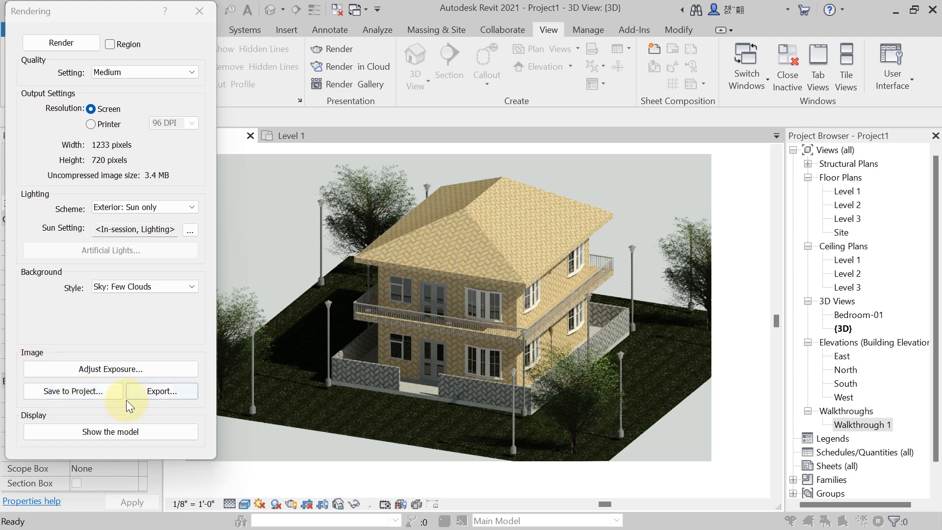
Save the rendered image to the project as "Exterior Sun only" and locate it among the project's renderings
click(73, 391)
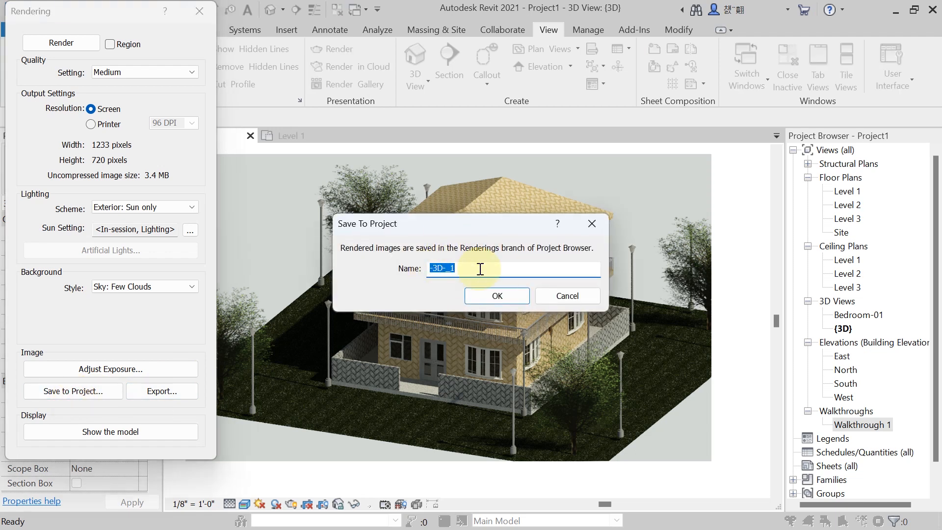
text(Exterior Sun only)
click(493, 296)
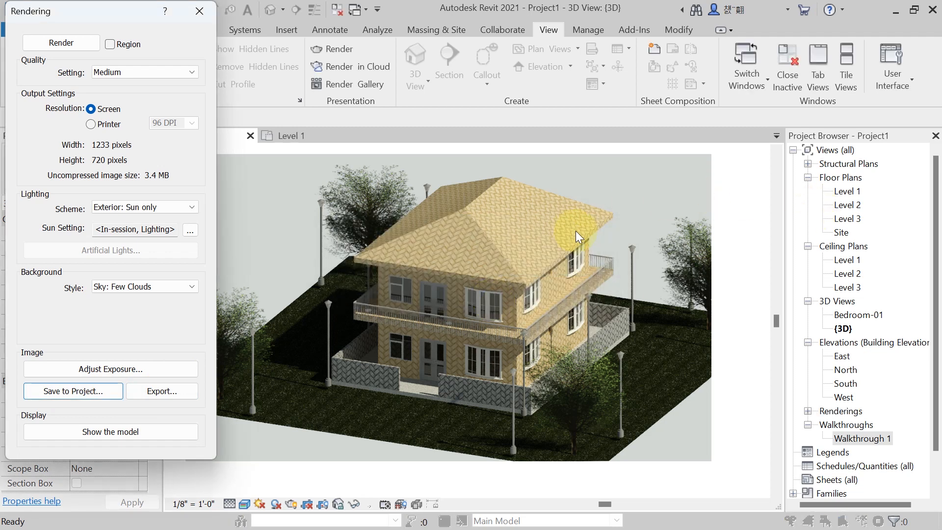
click(808, 411)
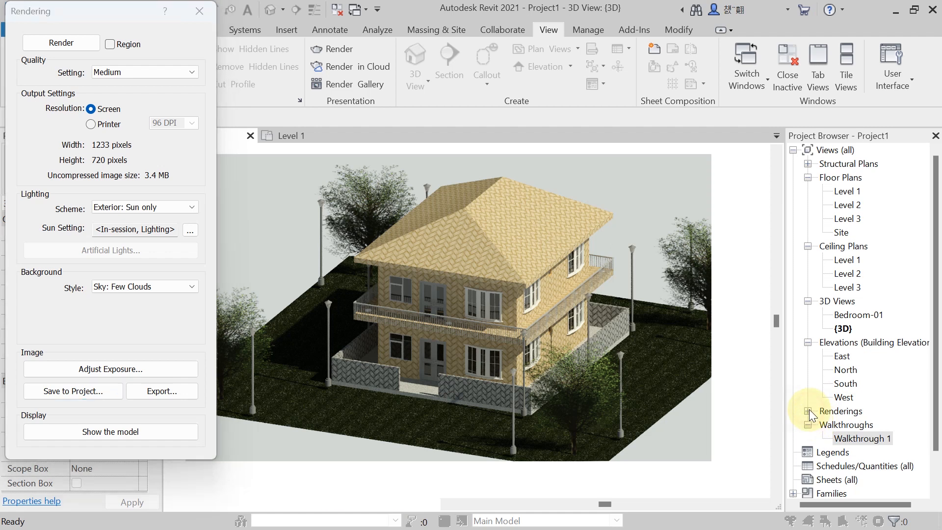
click(868, 425)
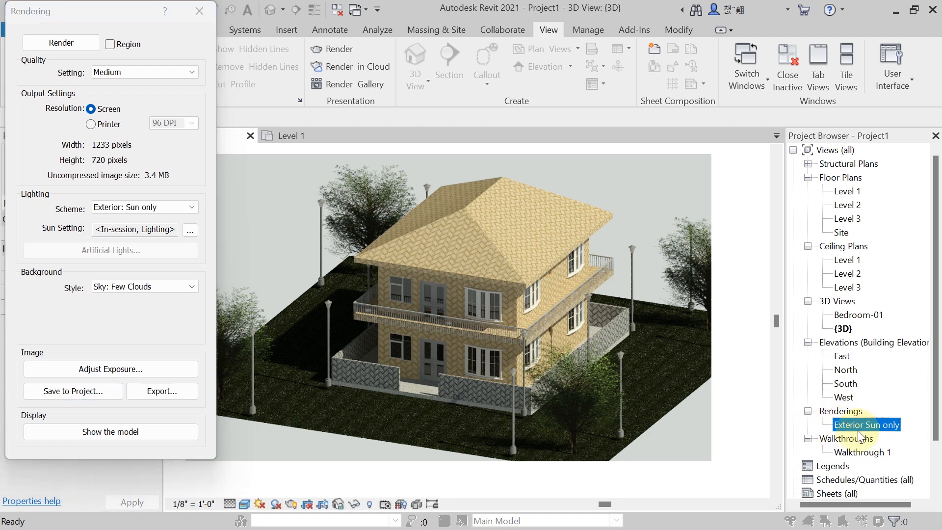
Close the 3D view, open the saved "Exterior Sun only" rendering from the project and look over the whole image
click(250, 136)
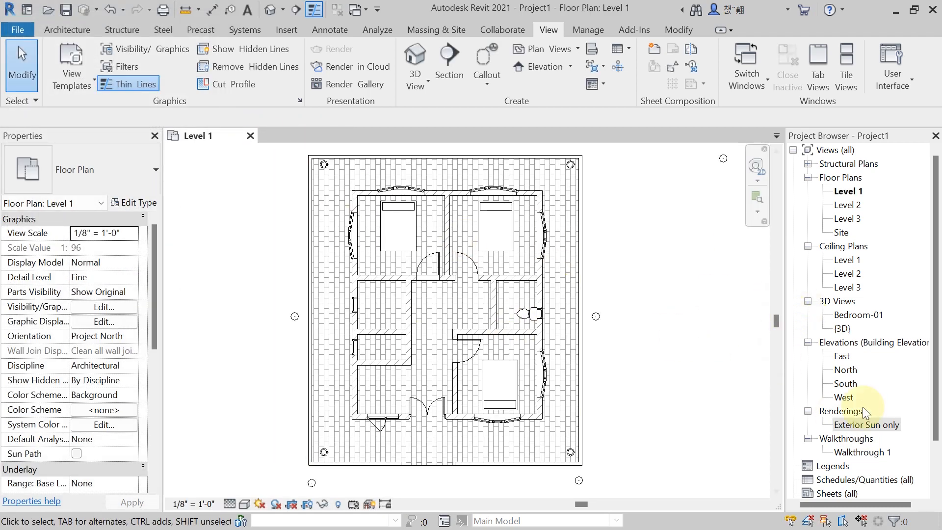
scroll(866, 410, down, 1)
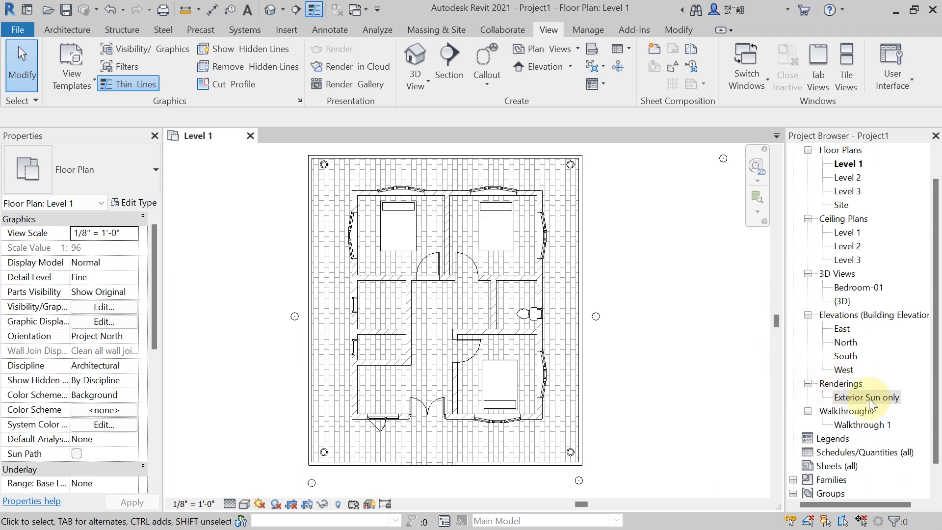
double_click(870, 398)
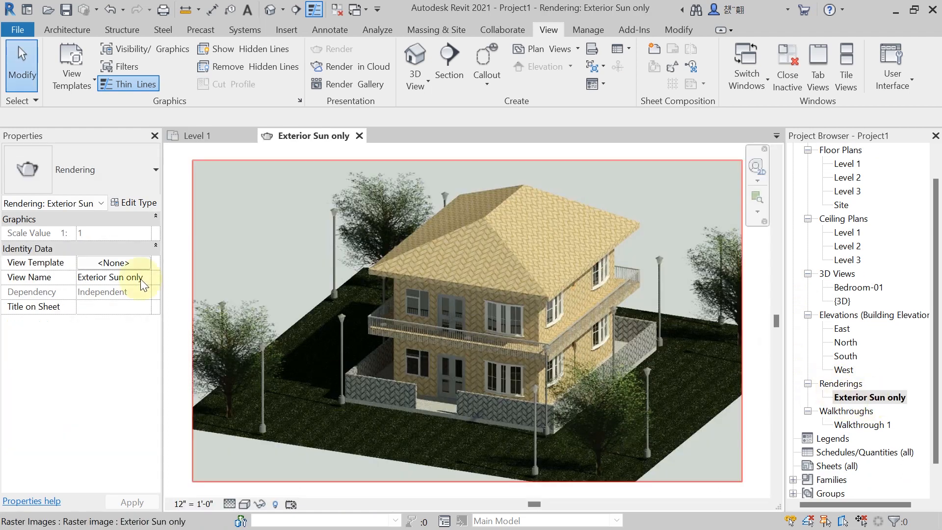
middle_drag(374, 328, 366, 322)
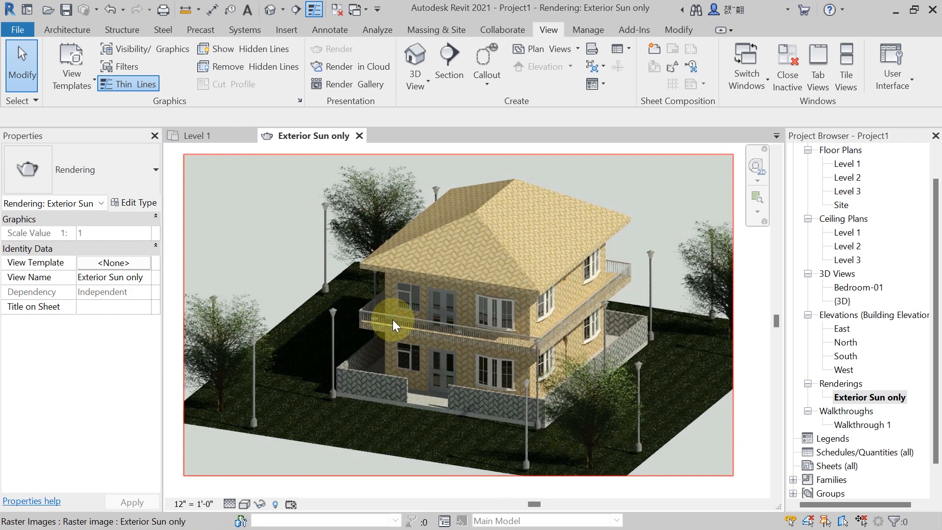
middle_drag(346, 227, 348, 237)
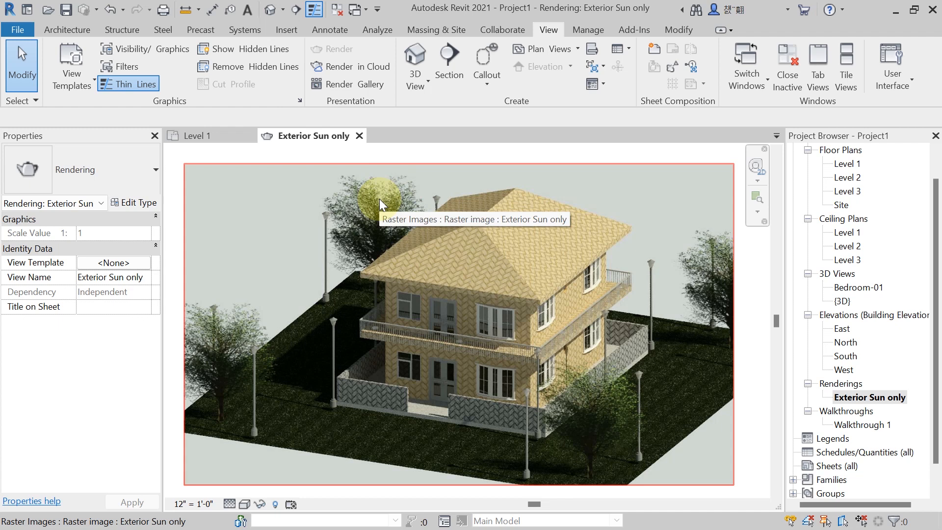
scroll(367, 222, down, 1)
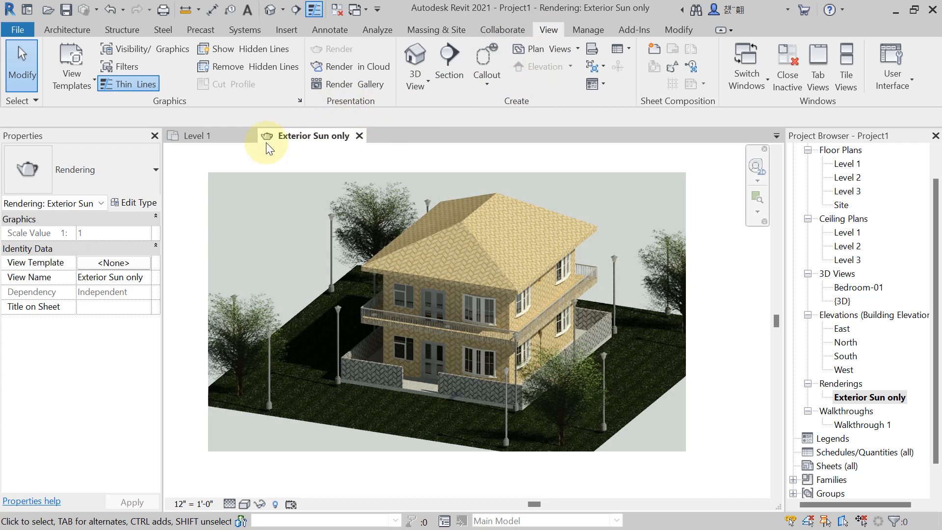
Close the saved rendering's view and undo saving the rendering to the project
click(359, 136)
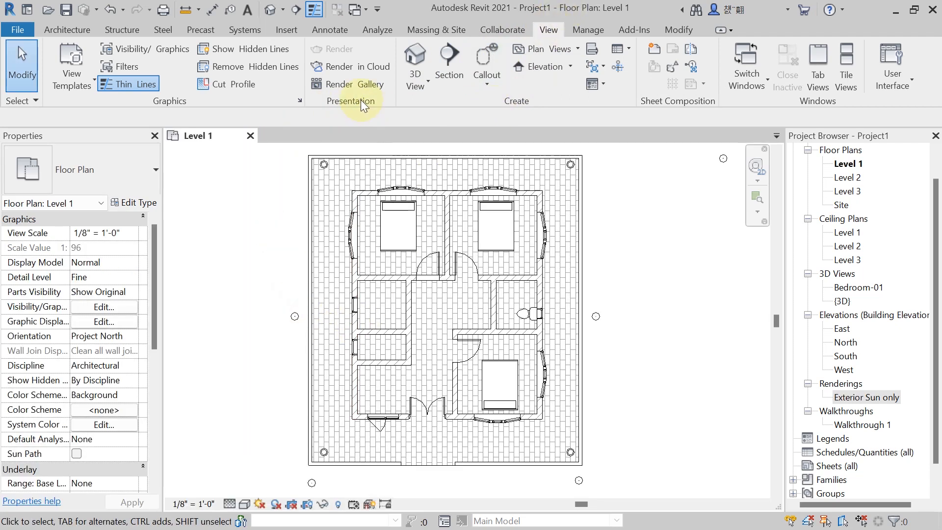
key(ctrl+z)
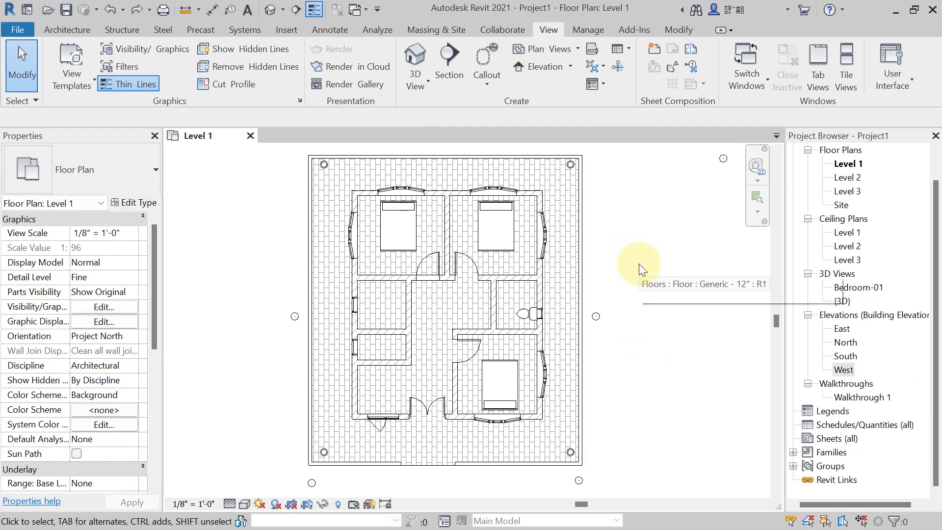
key(ctrl+z)
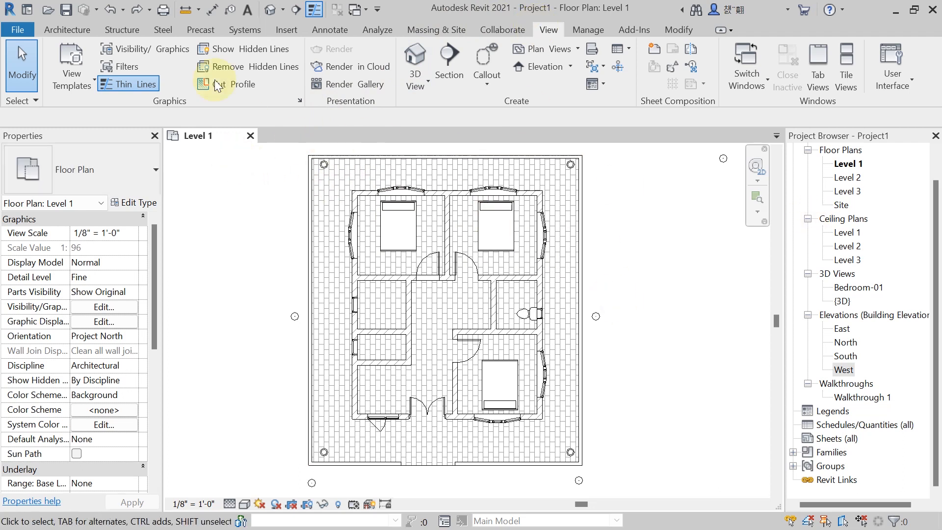
Open the default 3D view, frame the whole house with its trees and street lights, and bring up the Rendering settings
click(270, 9)
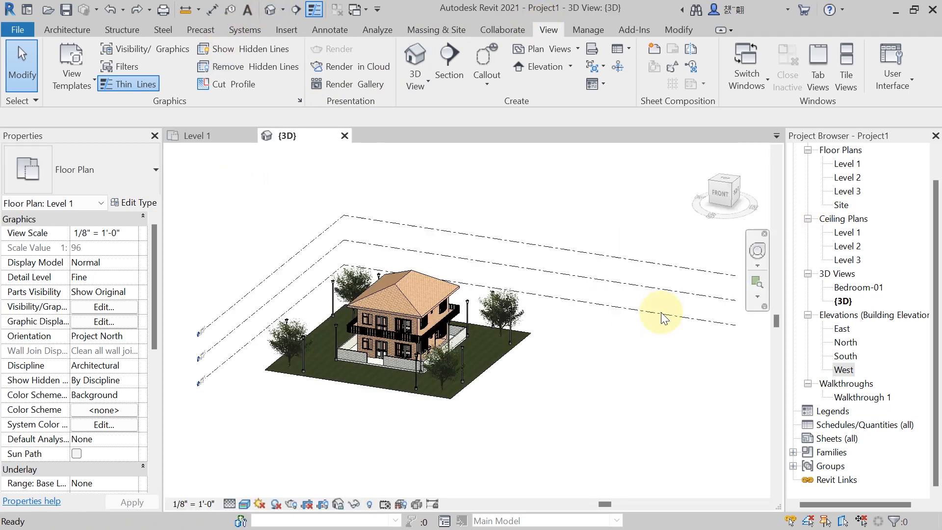
scroll(511, 419, up, 2)
middle_drag(579, 420, 724, 392)
scroll(612, 440, up, 1)
middle_drag(623, 446, 639, 468)
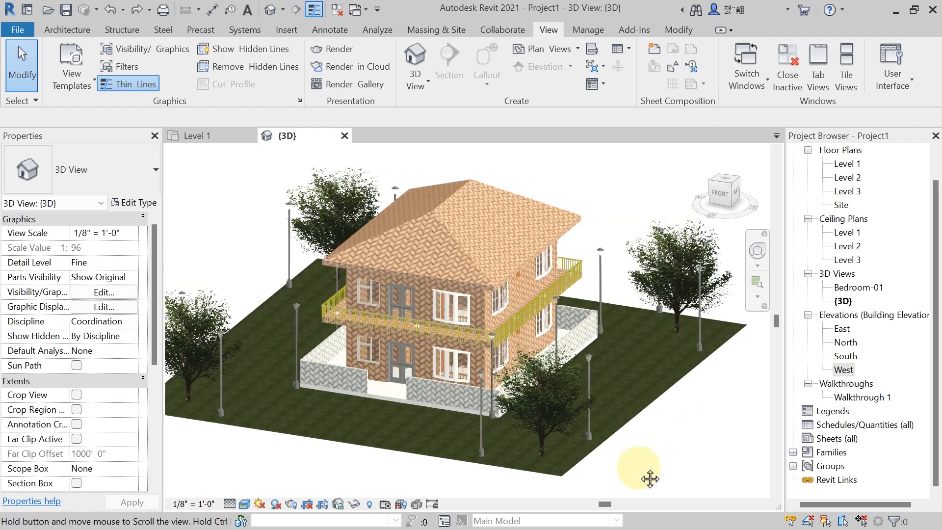
click(324, 48)
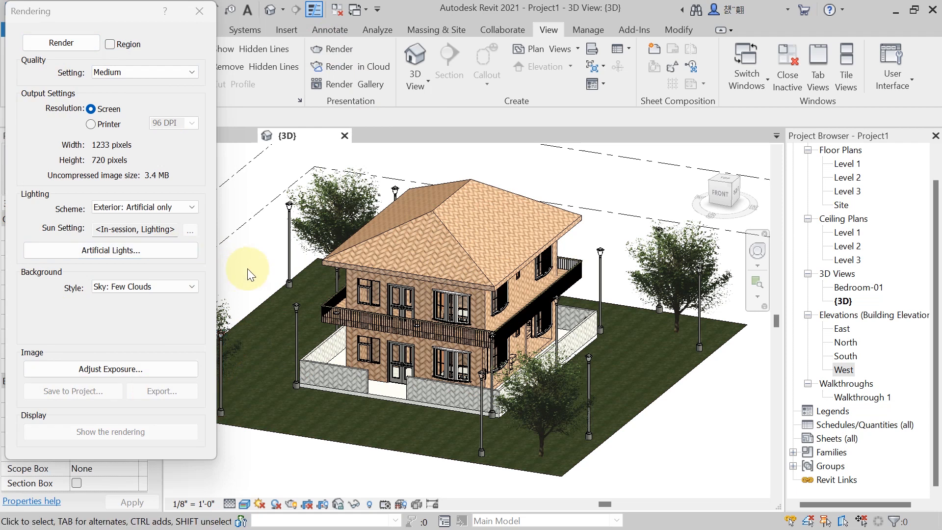
Set the rendering's lighting scheme to Exterior: Sun and Artificial
scroll(251, 269, down, 1)
middle_drag(251, 269, 282, 270)
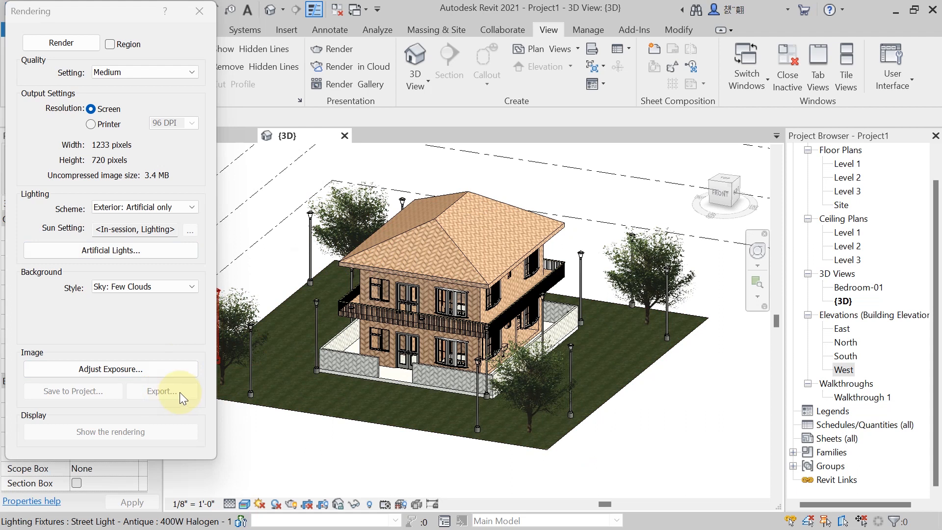
middle_drag(383, 451, 393, 456)
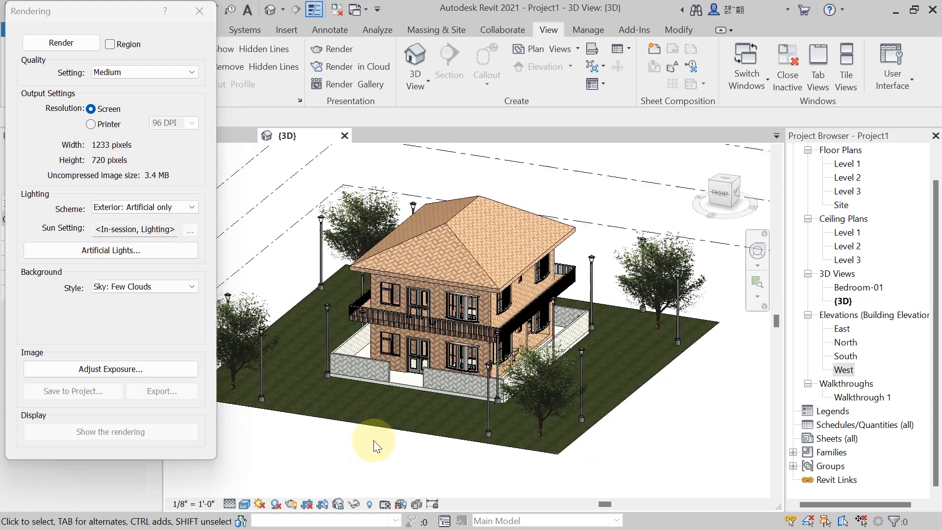
middle_drag(371, 417, 373, 419)
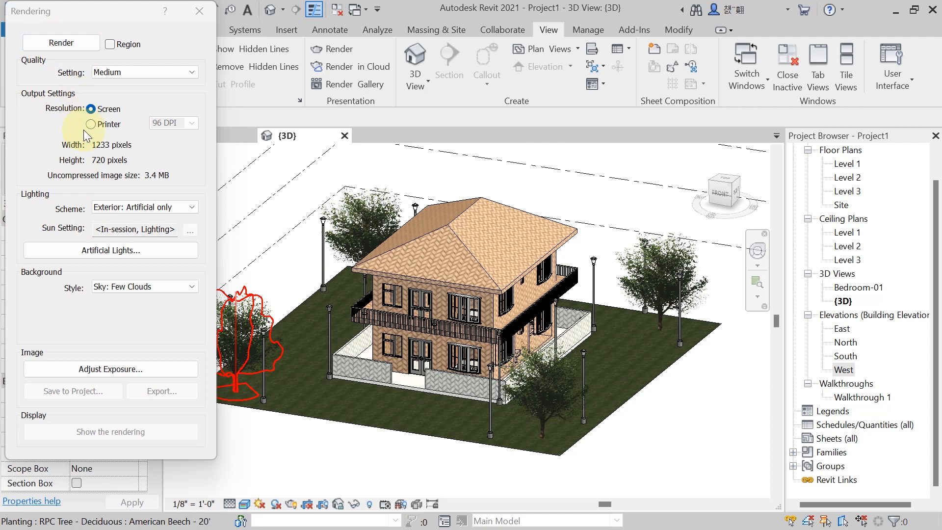
click(167, 205)
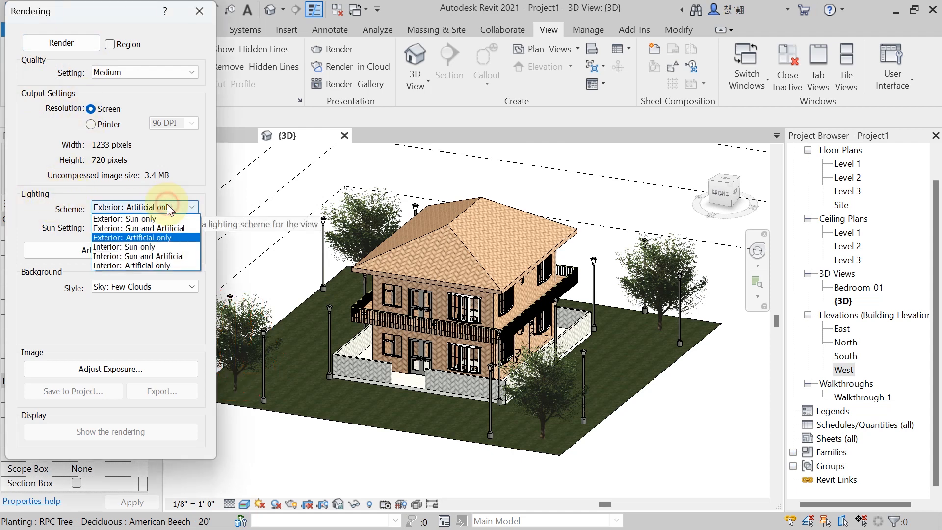
click(108, 229)
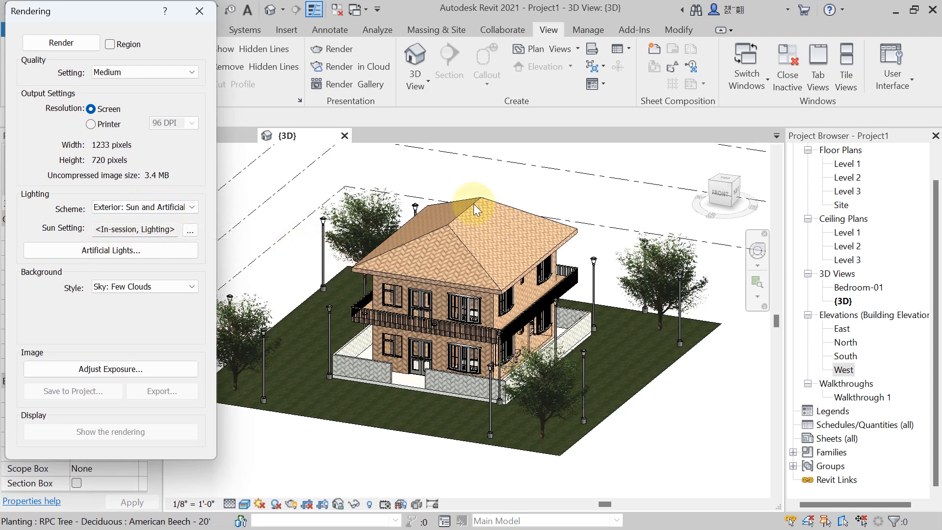
Render the closely framed house at Medium quality with sun and artificial lighting, and examine the street light near the balcony in the image
middle_drag(311, 256, 316, 256)
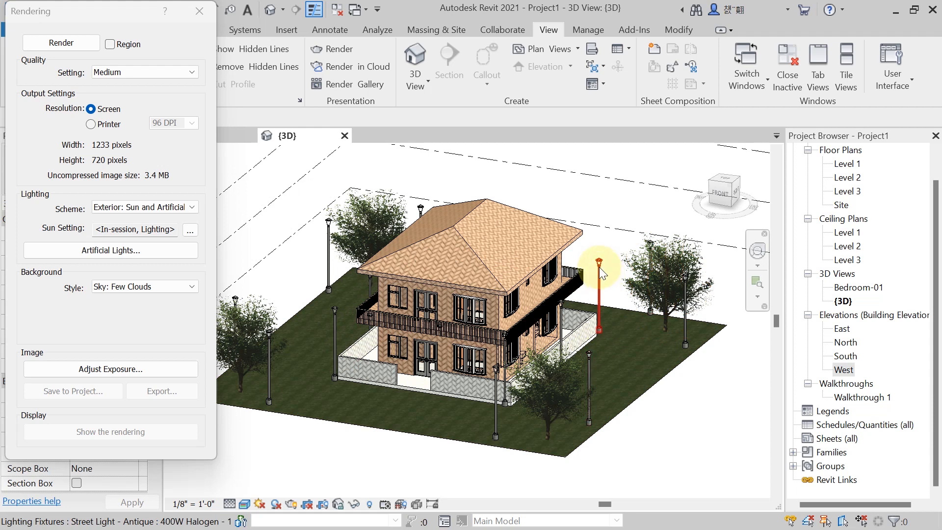
scroll(303, 265, up, 1)
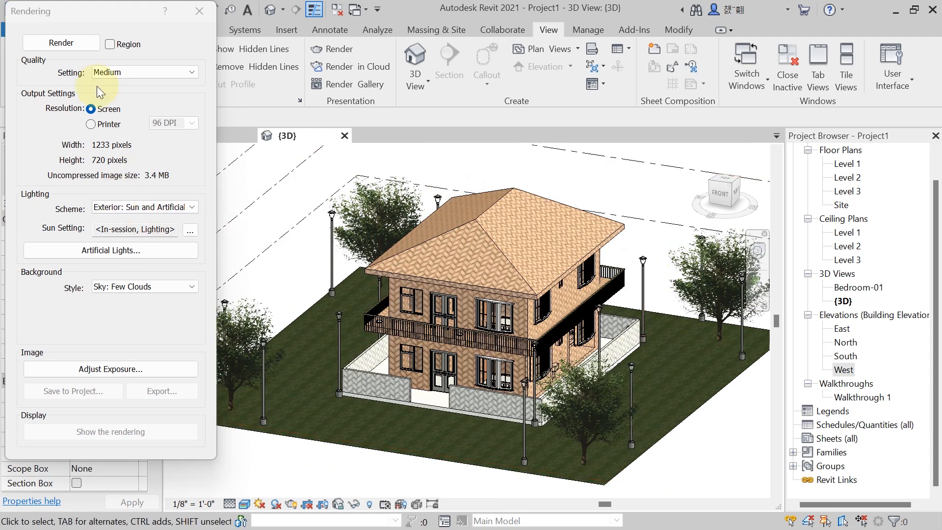
click(58, 42)
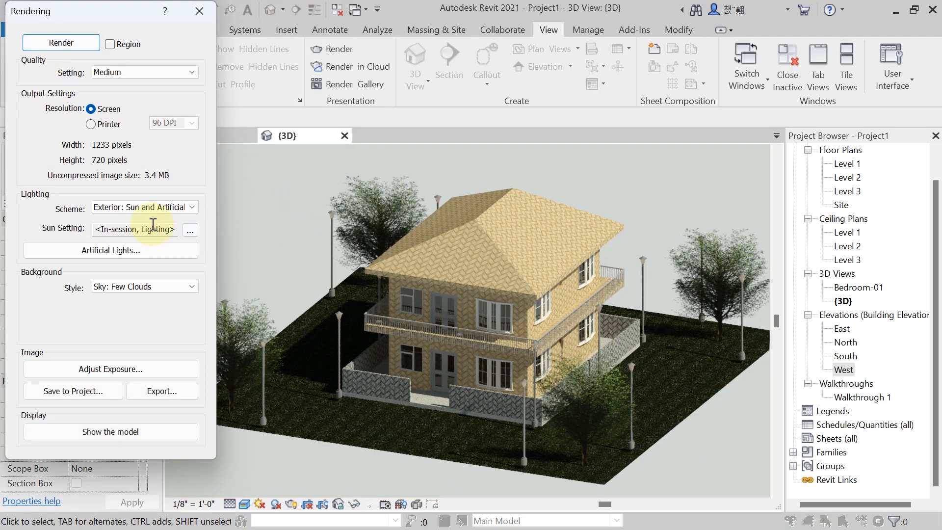
scroll(312, 267, up, 2)
scroll(318, 273, down, 2)
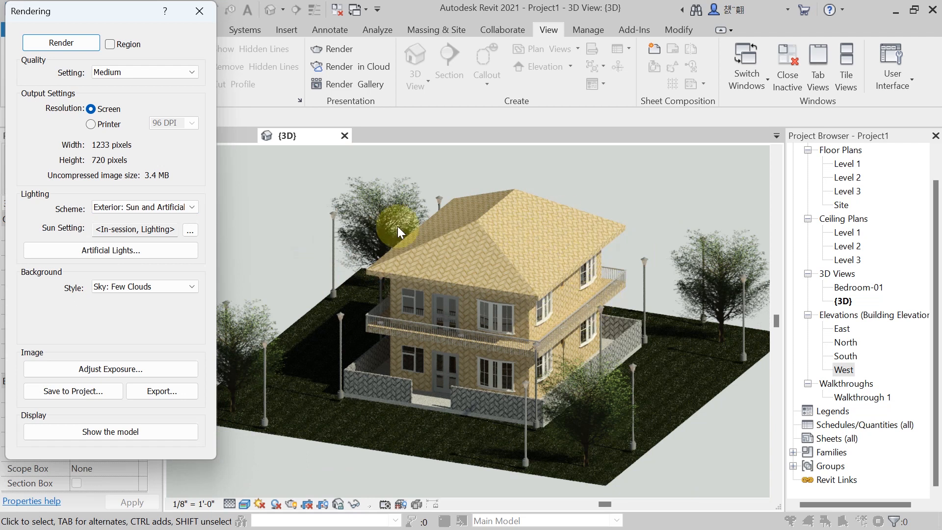
scroll(319, 320, up, 4)
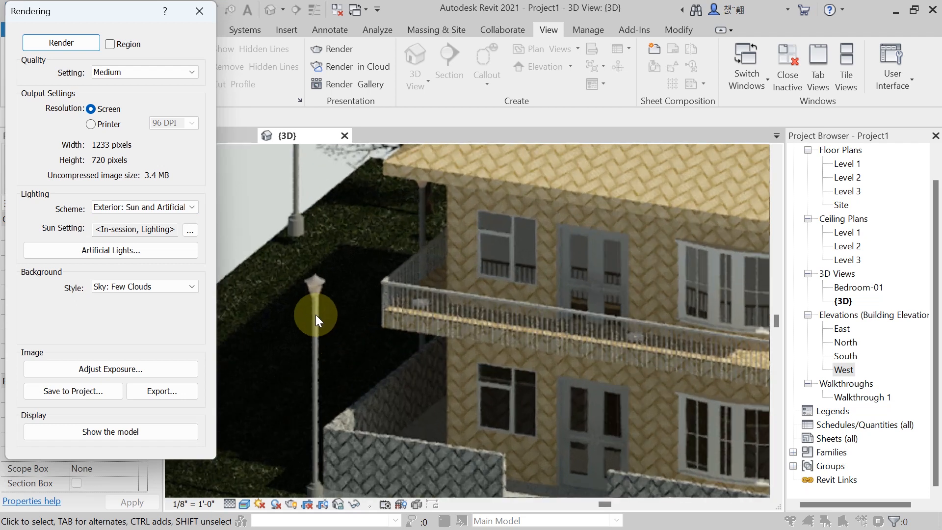
scroll(314, 310, up, 2)
scroll(310, 305, up, 5)
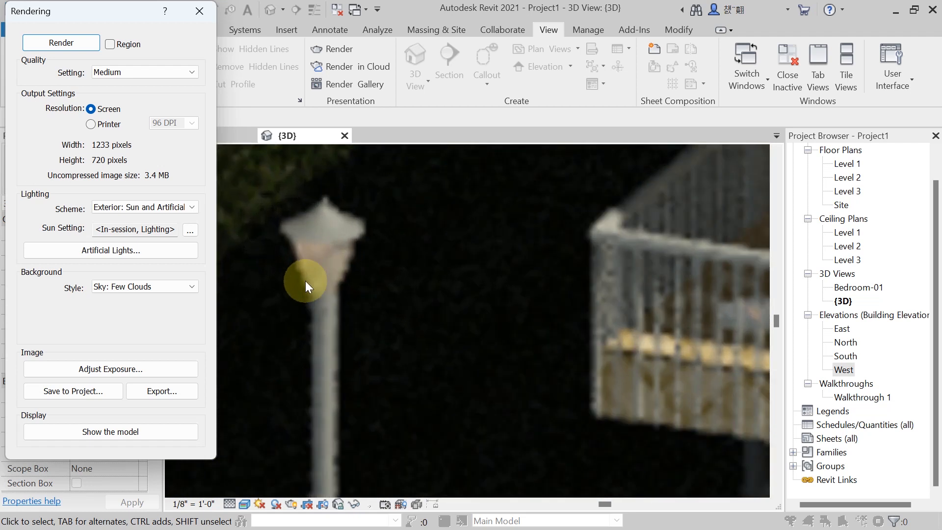
scroll(316, 276, down, 10)
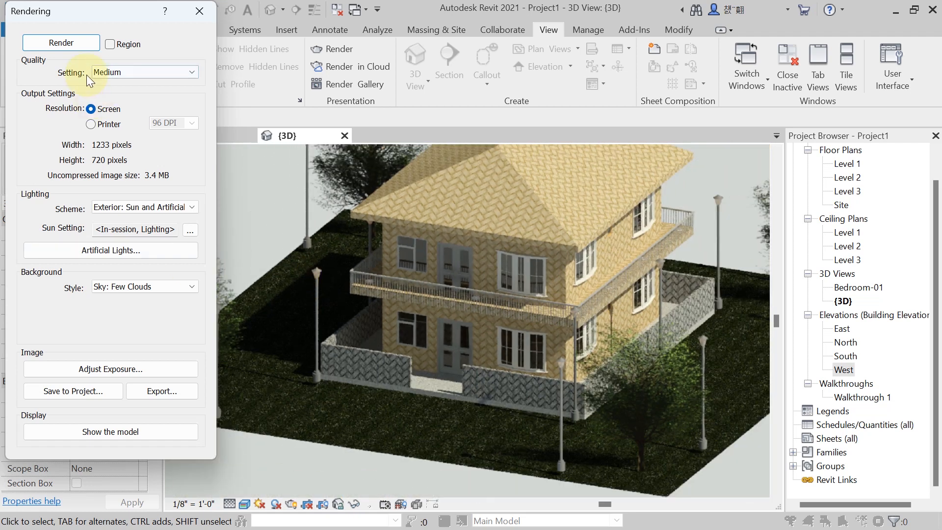
click(136, 74)
click(136, 76)
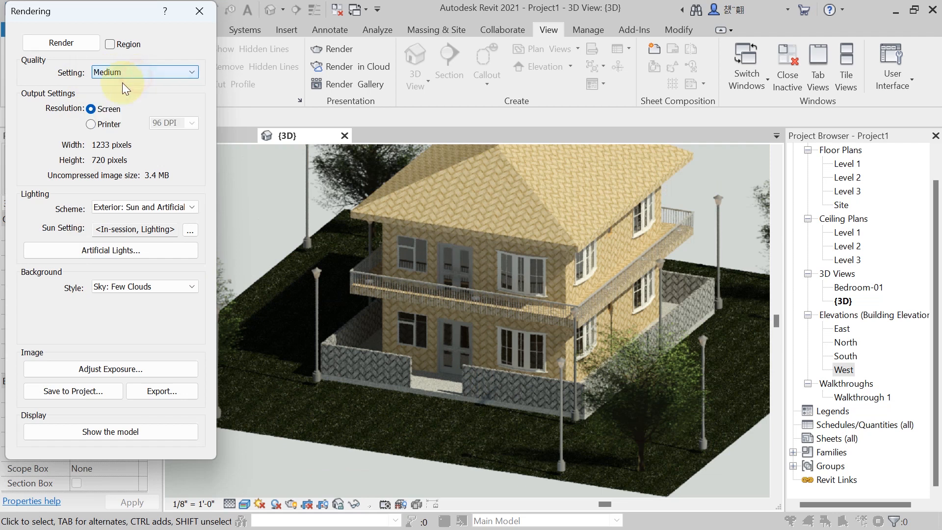
Examine the street lamps beside the house in the sun-and-artificial rendering
scroll(293, 306, up, 3)
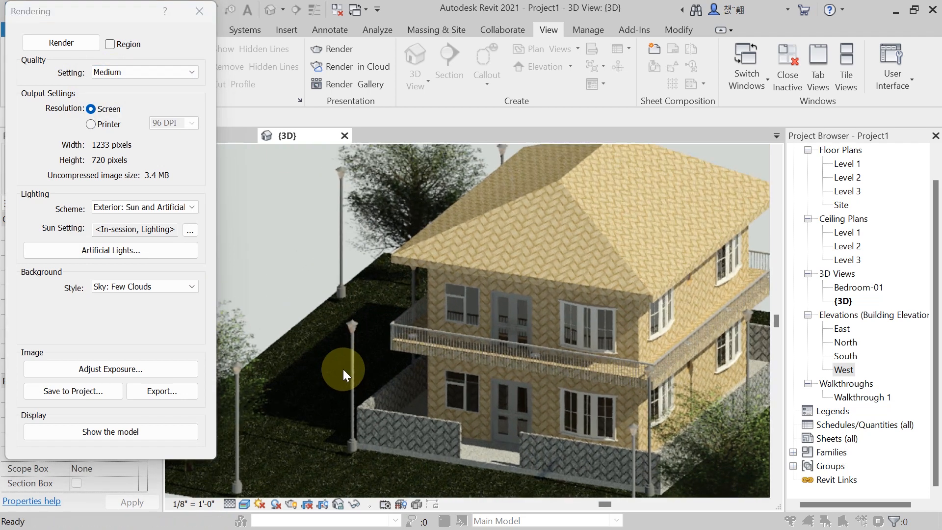
scroll(358, 336, down, 2)
scroll(296, 217, up, 5)
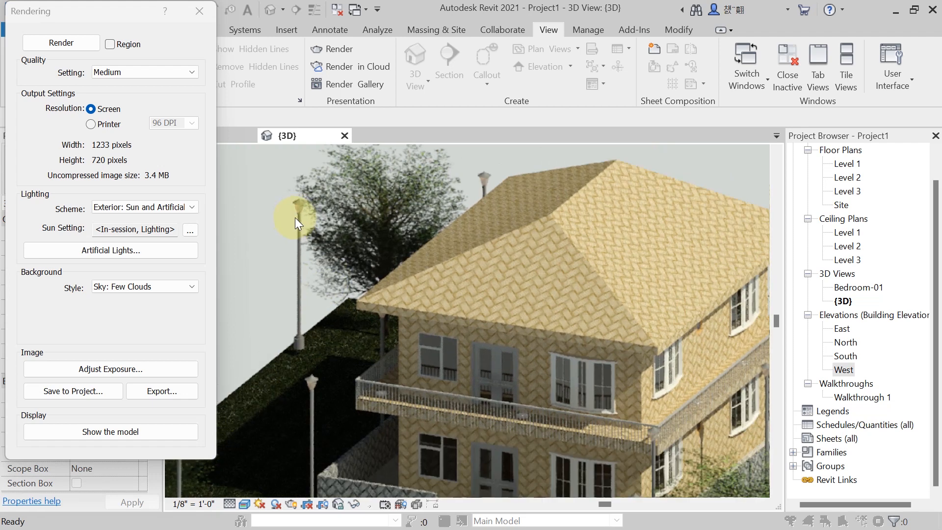
scroll(295, 206, up, 4)
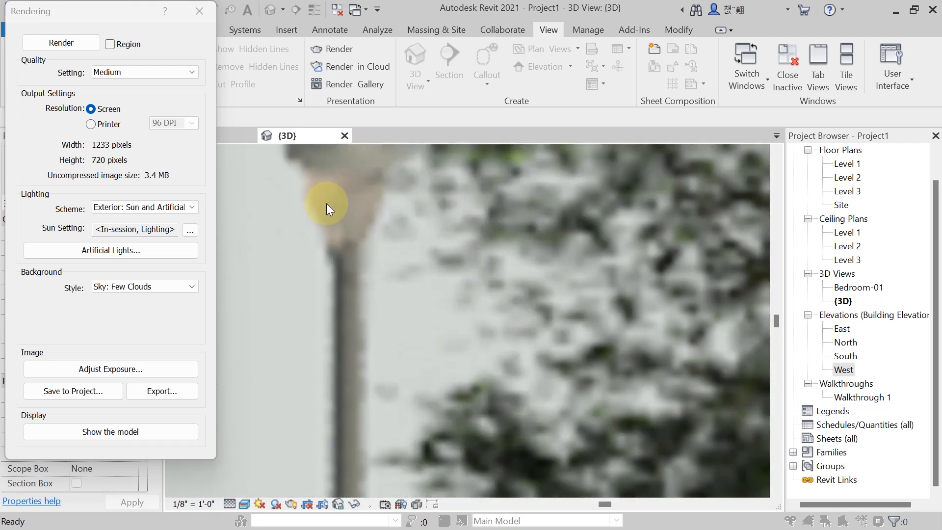
scroll(325, 289, down, 4)
middle_drag(338, 316, 366, 166)
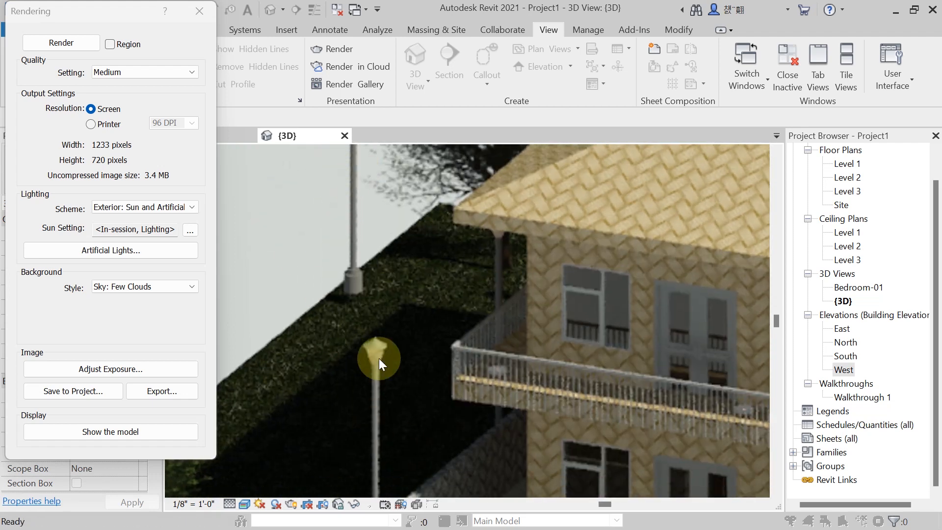
scroll(377, 355, up, 4)
scroll(372, 314, up, 1)
scroll(358, 276, down, 2)
scroll(405, 301, up, 2)
Examine the light behind the upper balcony railing and the overall lighting of the house in the rendering
scroll(573, 305, up, 4)
scroll(451, 320, up, 5)
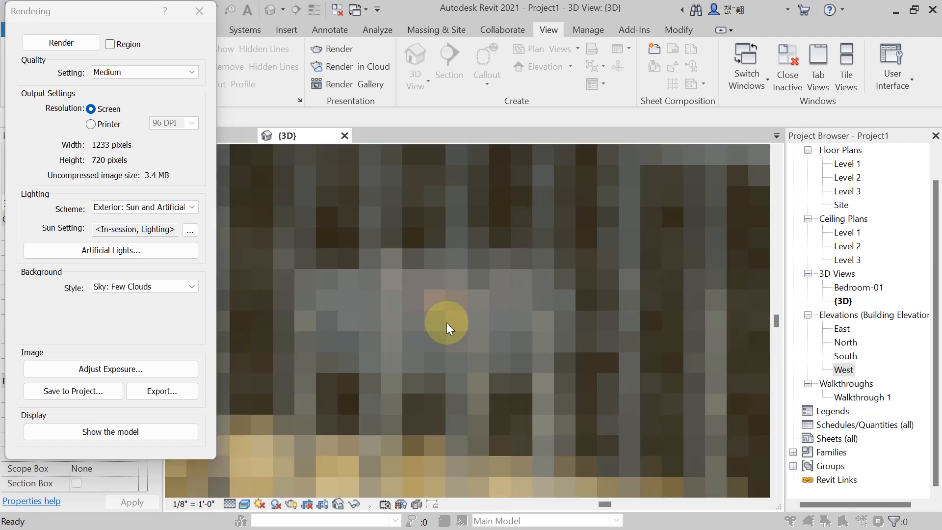
scroll(468, 296, down, 4)
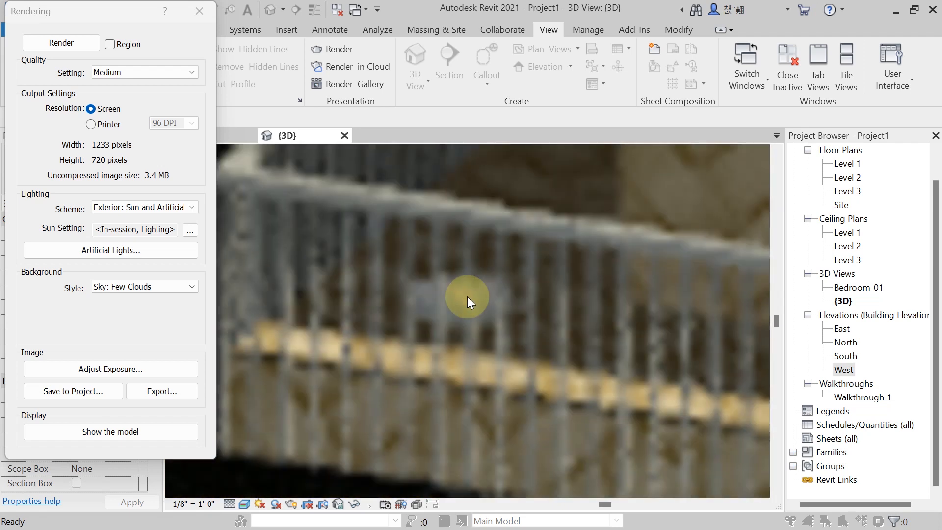
scroll(440, 315, down, 5)
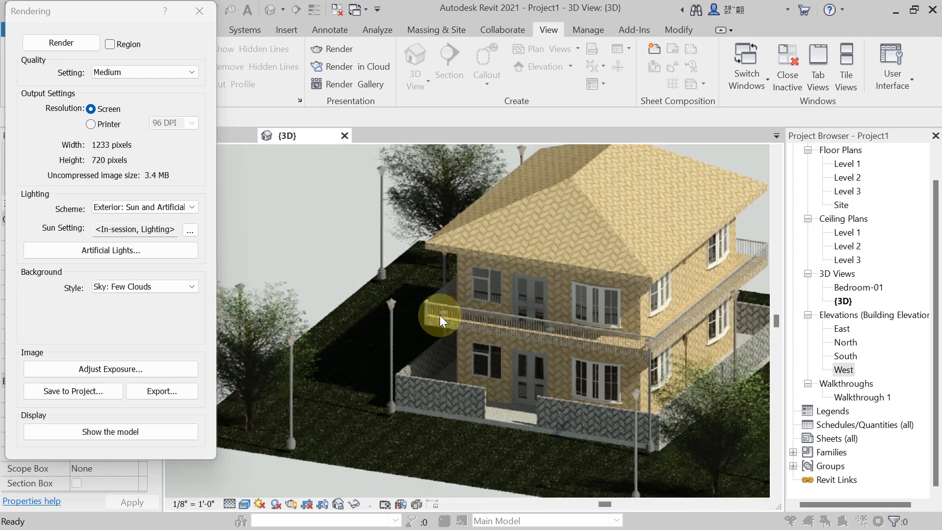
middle_drag(446, 329, 479, 411)
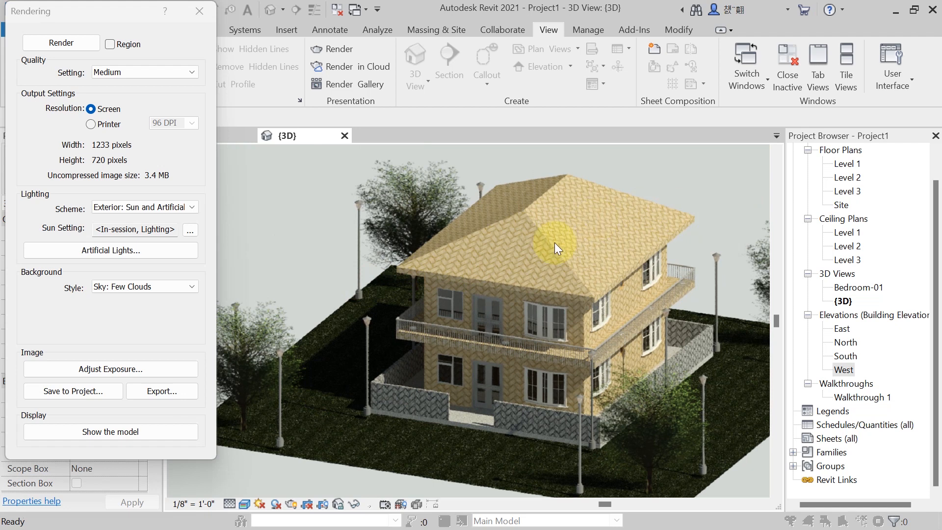
scroll(525, 256, down, 1)
middle_drag(525, 256, 510, 264)
scroll(363, 232, up, 1)
middle_drag(362, 231, 356, 224)
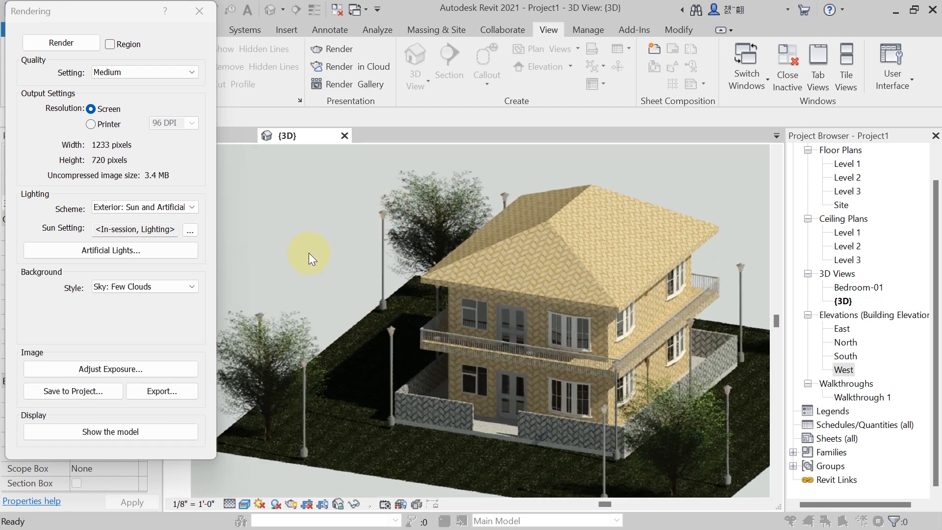
click(169, 207)
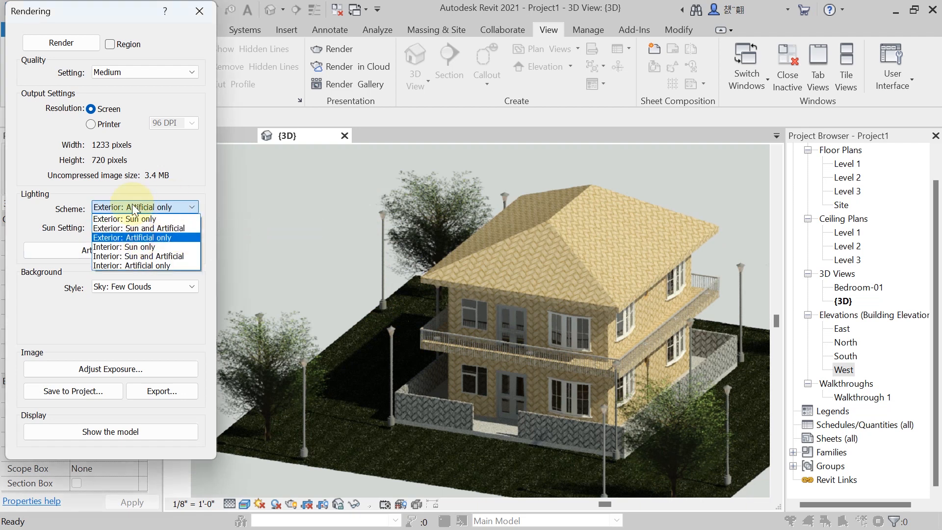
click(144, 239)
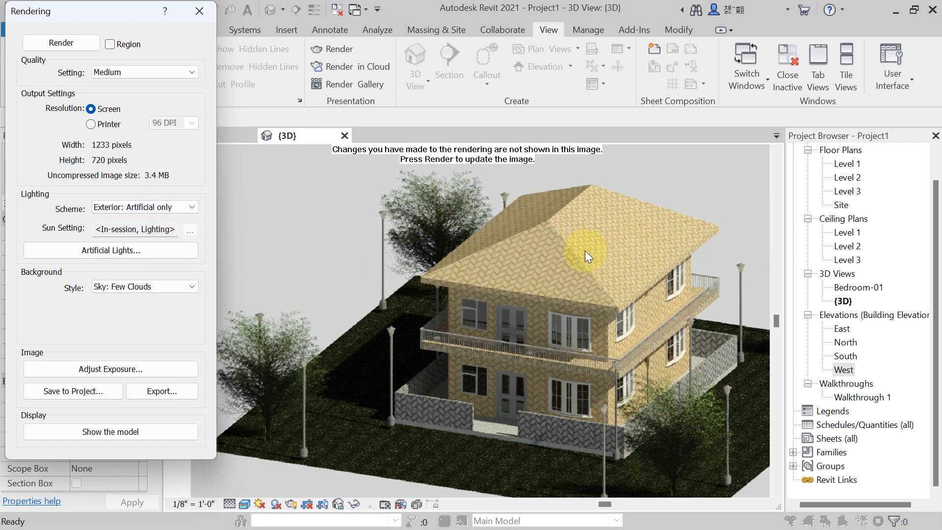
click(186, 207)
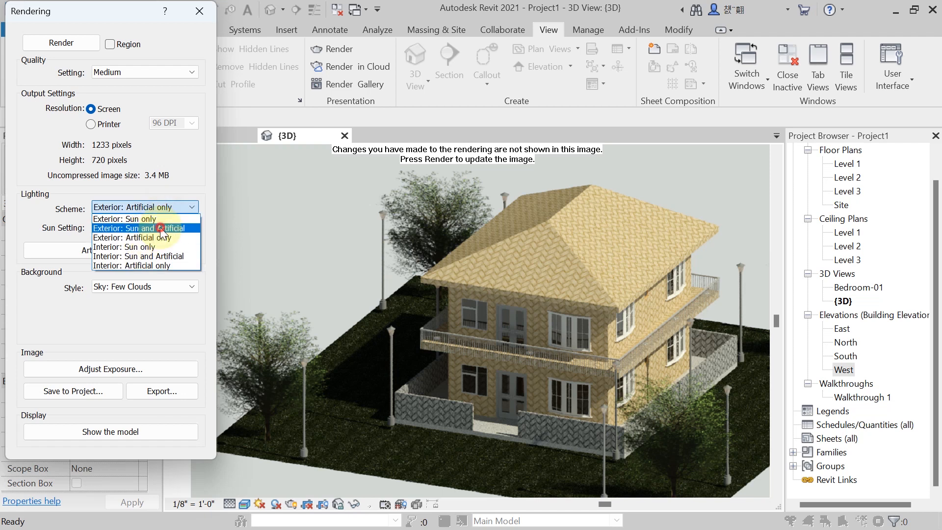
click(157, 227)
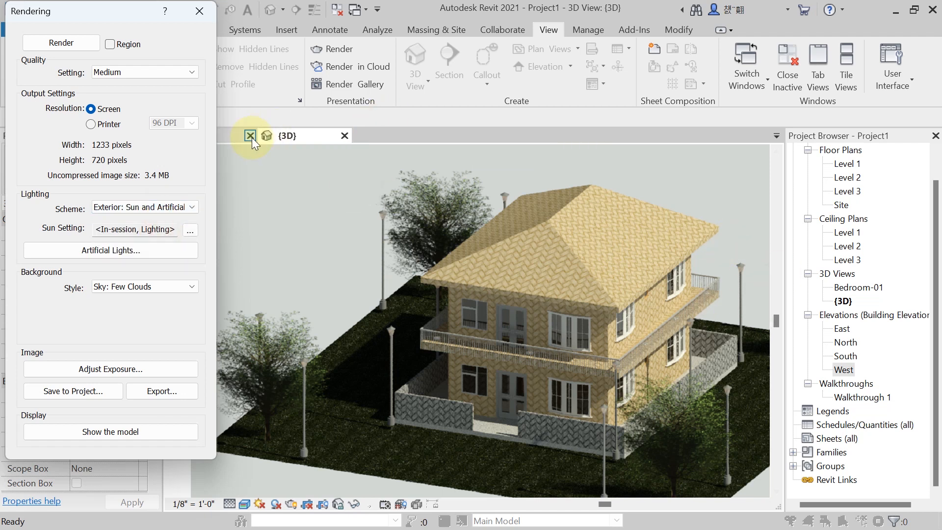
Close the rendered 3D view, reopen the default 3D view and frame the whole house with its street lamps
click(344, 136)
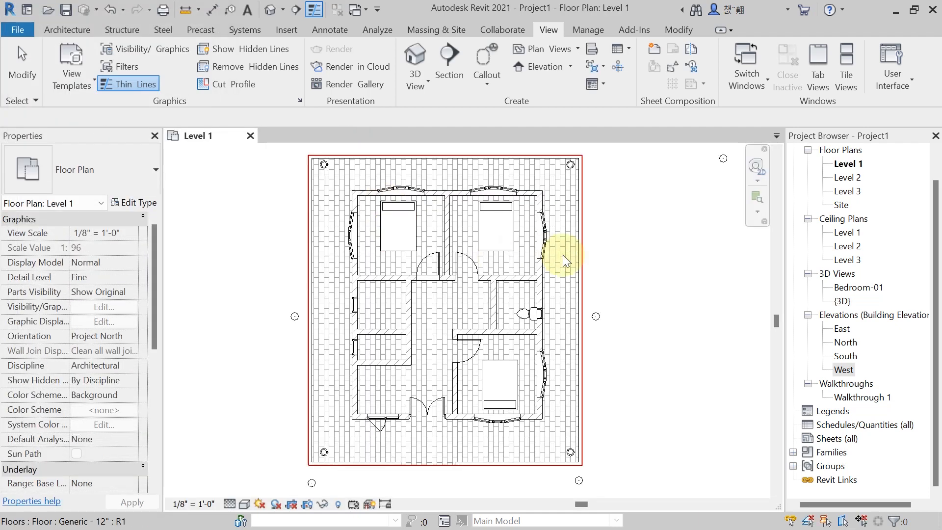
click(268, 11)
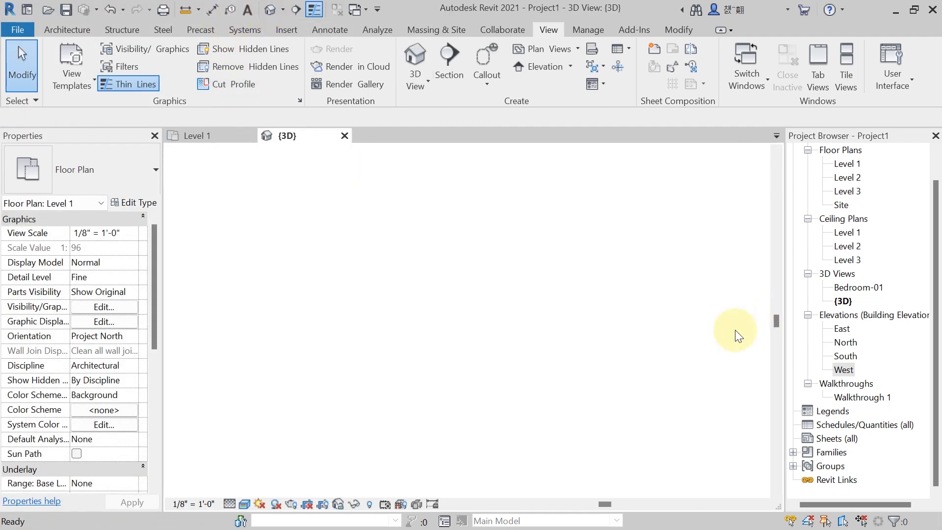
scroll(389, 408, up, 2)
middle_drag(327, 400, 331, 447)
scroll(321, 428, up, 1)
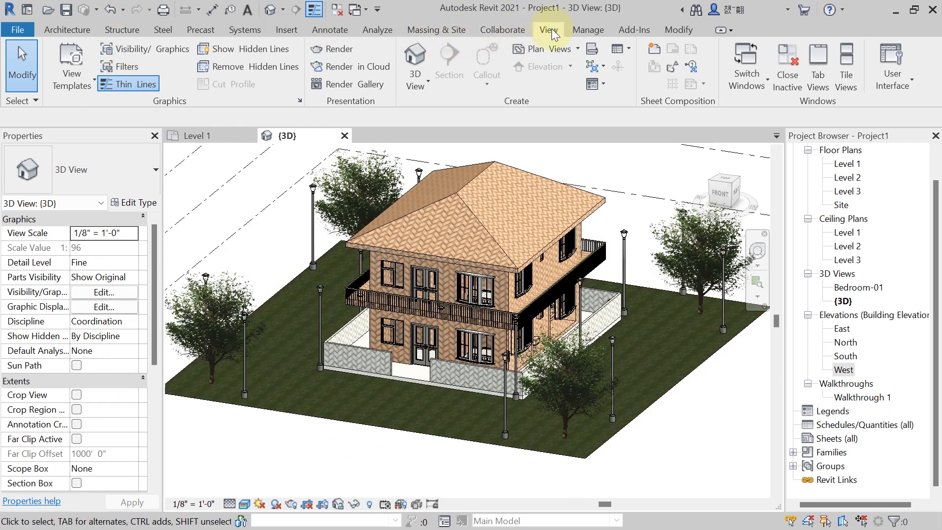
Render the house at Medium quality with the Exterior: Artificial only lighting scheme and examine the resulting image
click(333, 49)
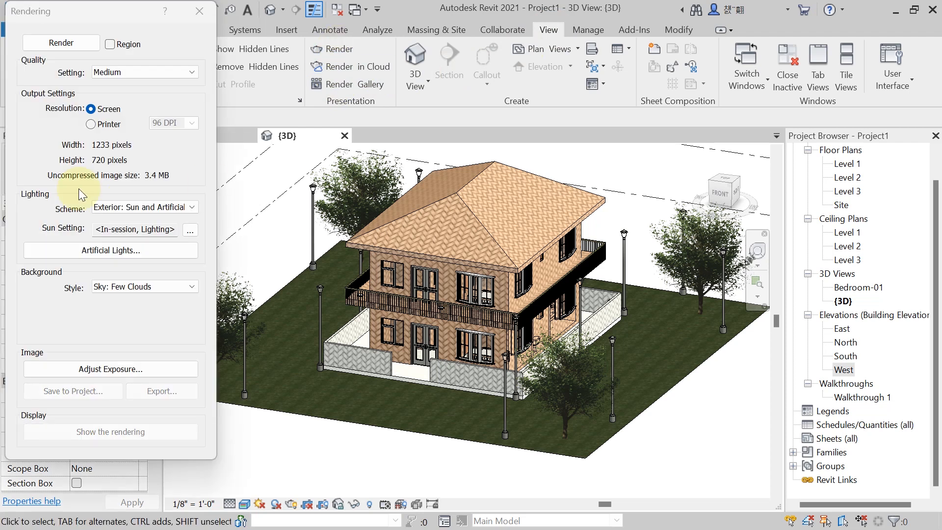
click(124, 209)
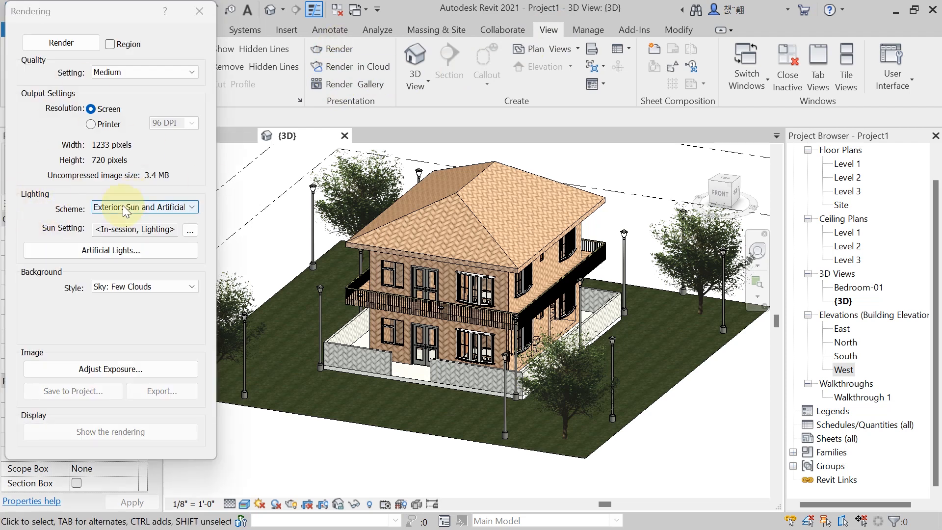
click(120, 238)
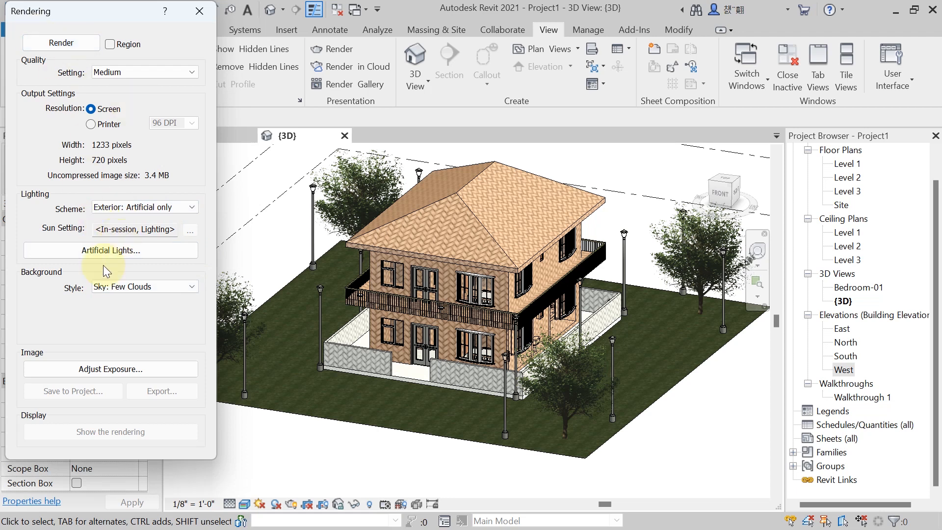
click(49, 43)
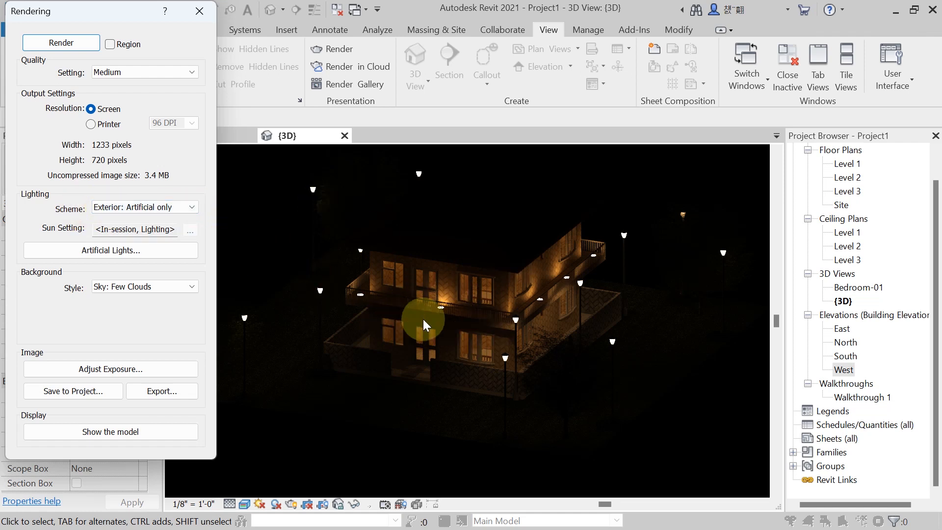
scroll(383, 300, up, 3)
scroll(463, 337, down, 3)
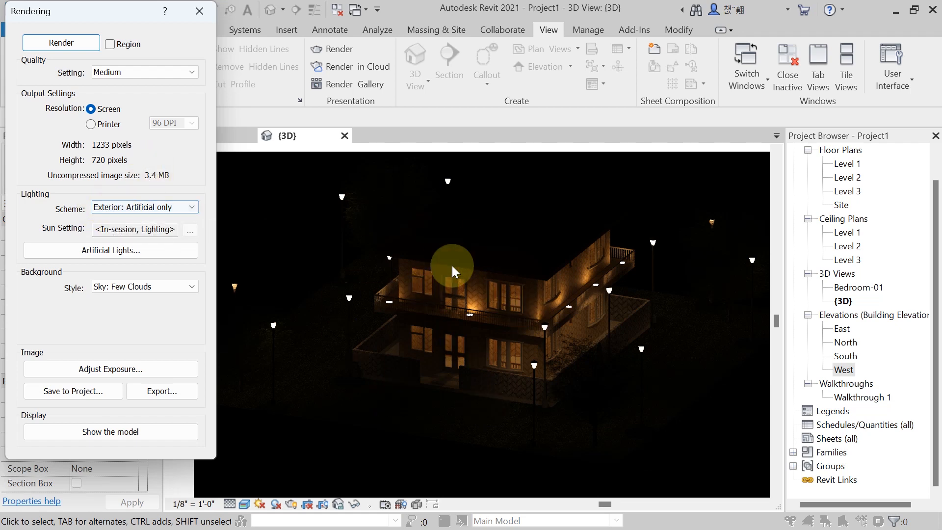
Close the artificial-light rendering's view and bring the house model back up close in the default 3D view
click(345, 135)
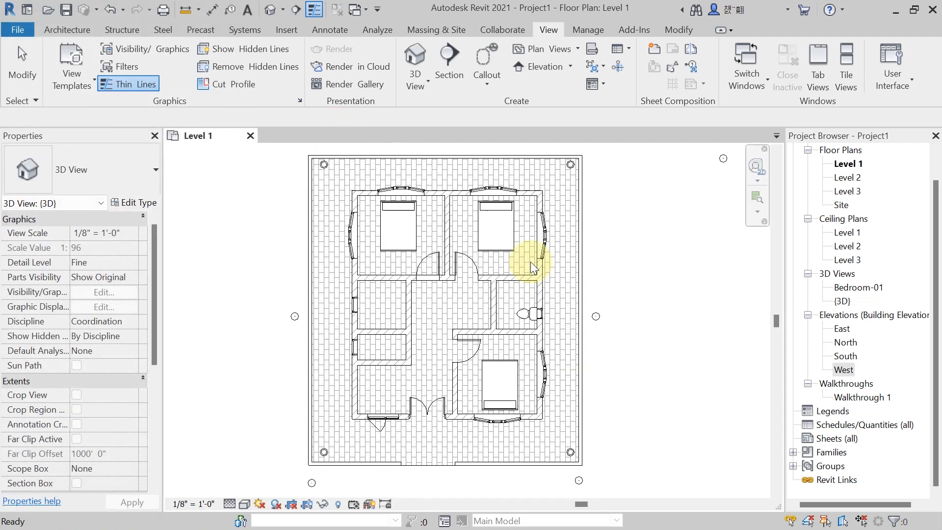
click(270, 9)
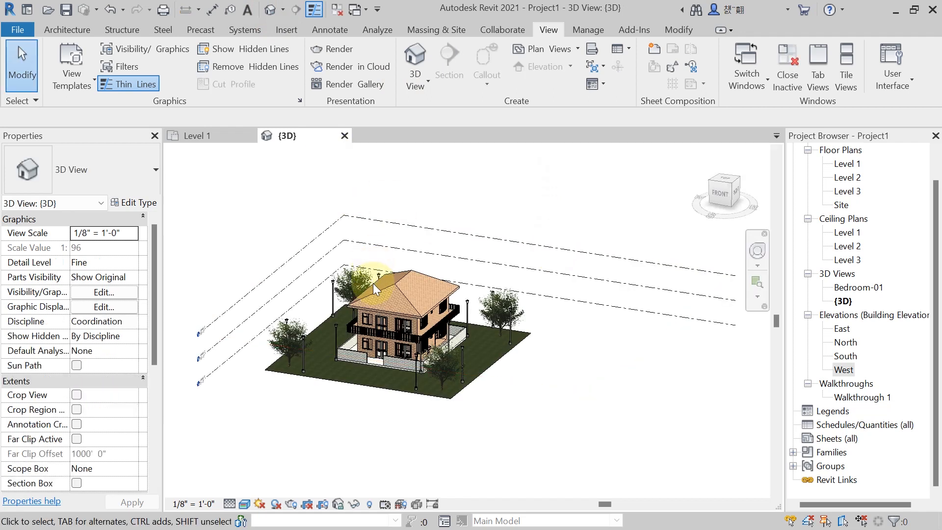
scroll(314, 321, up, 5)
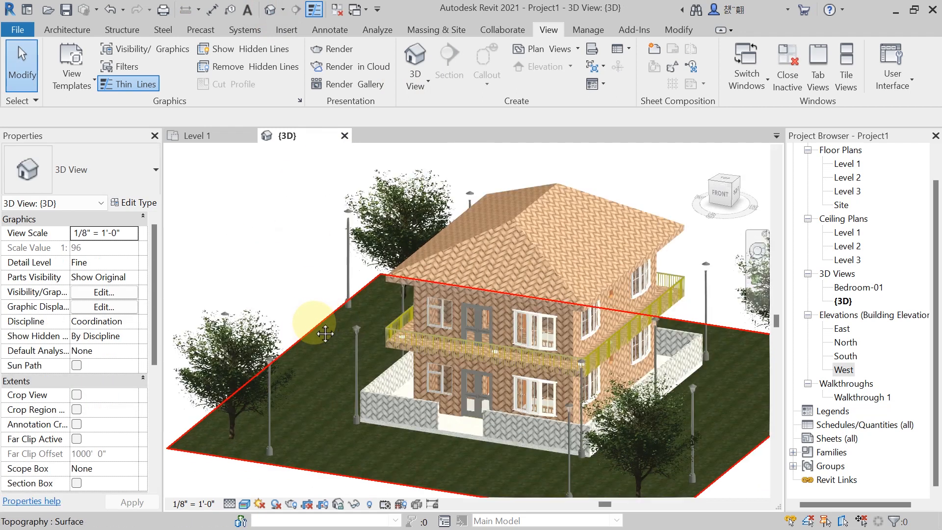
middle_drag(320, 331, 308, 319)
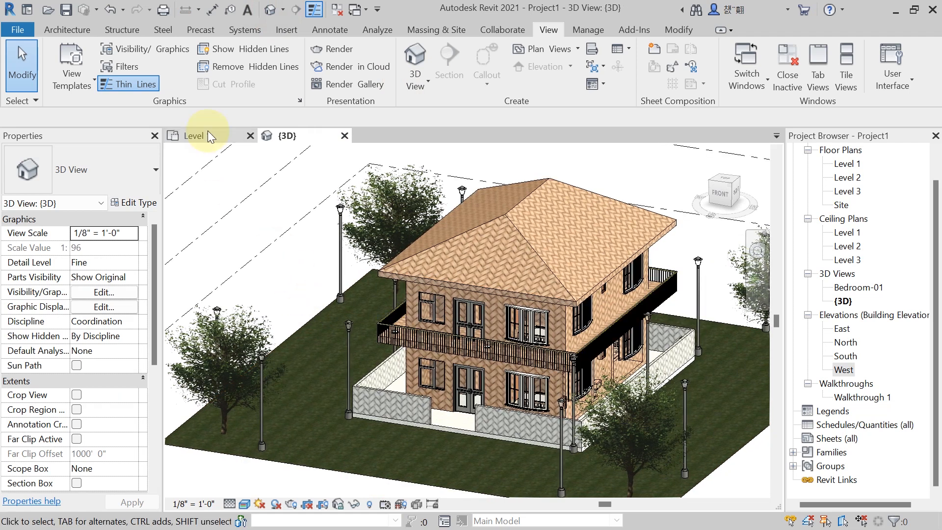
Switch to the Level 1 floor plan and frame the two adjoining bedrooms on the side opposite the entrance
click(207, 133)
scroll(630, 246, up, 3)
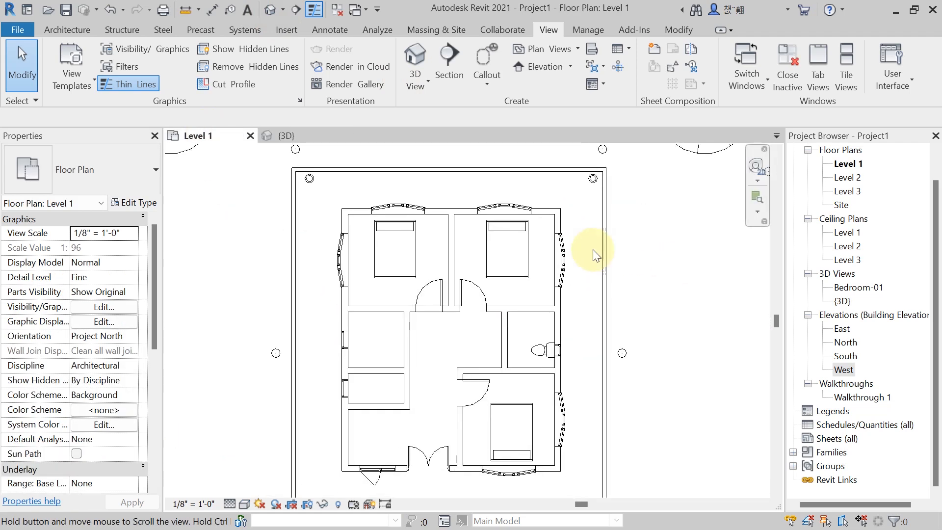
scroll(363, 255, up, 1)
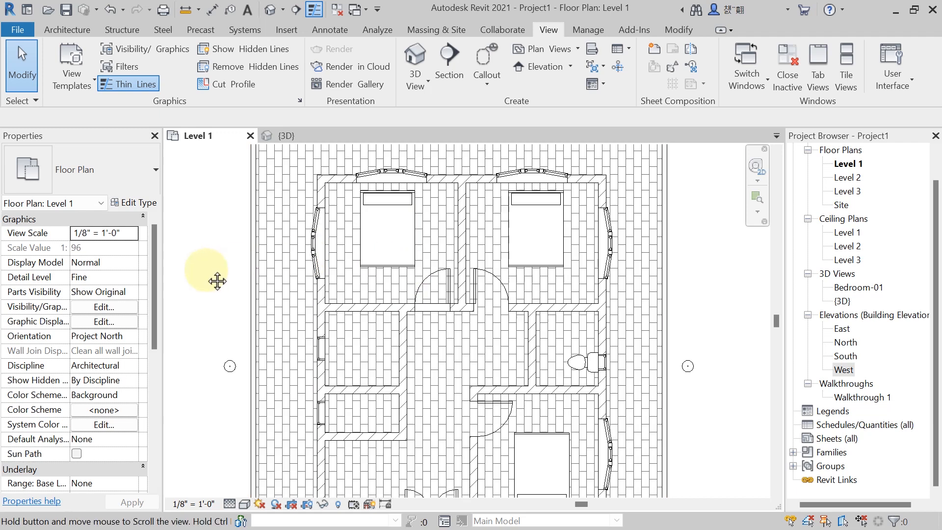
scroll(349, 198, up, 1)
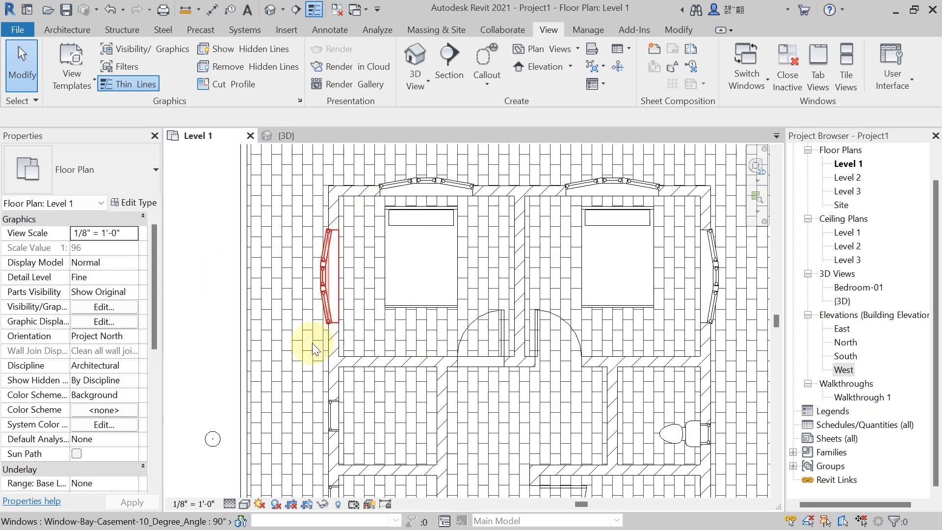
middle_drag(195, 278, 255, 291)
click(423, 305)
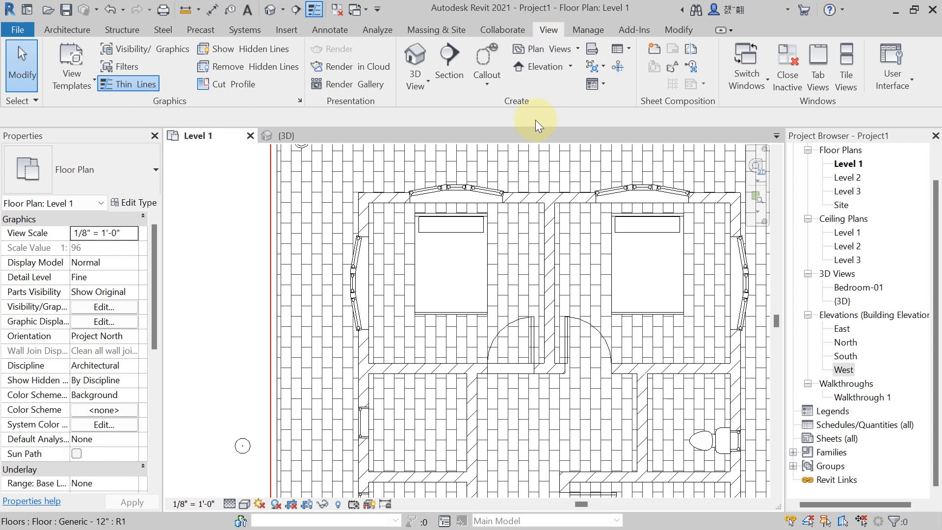
Place a perspective camera at 7' 0" offset from Level 1 in the left bedroom's lower-left corner, aimed diagonally across the bed
click(418, 81)
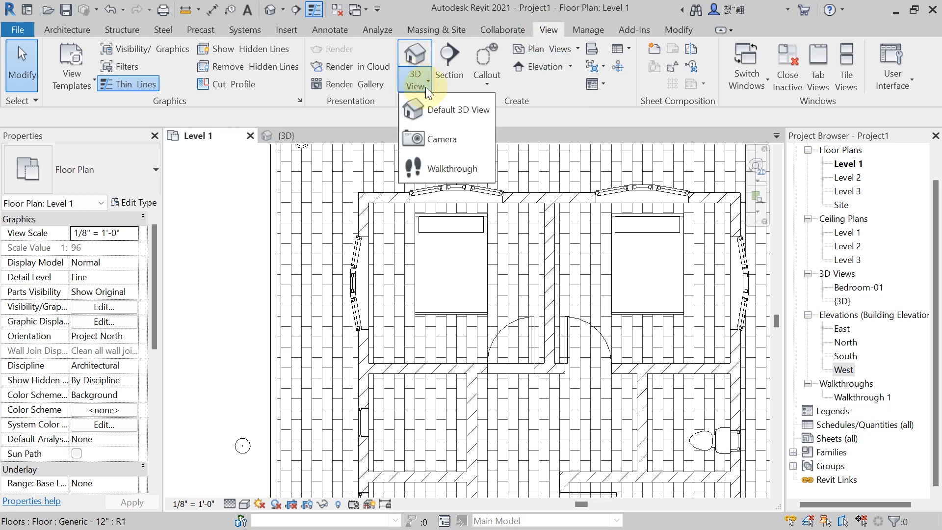
click(443, 139)
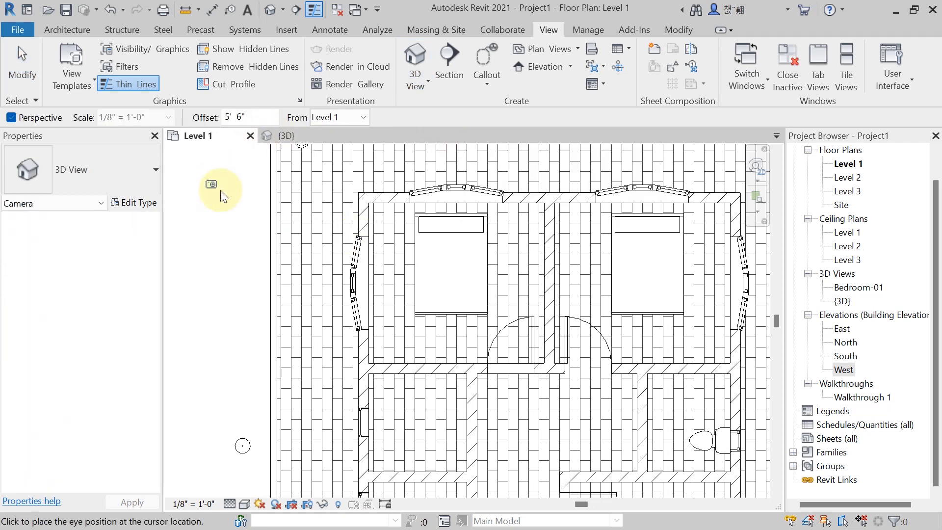
scroll(228, 202, down, 1)
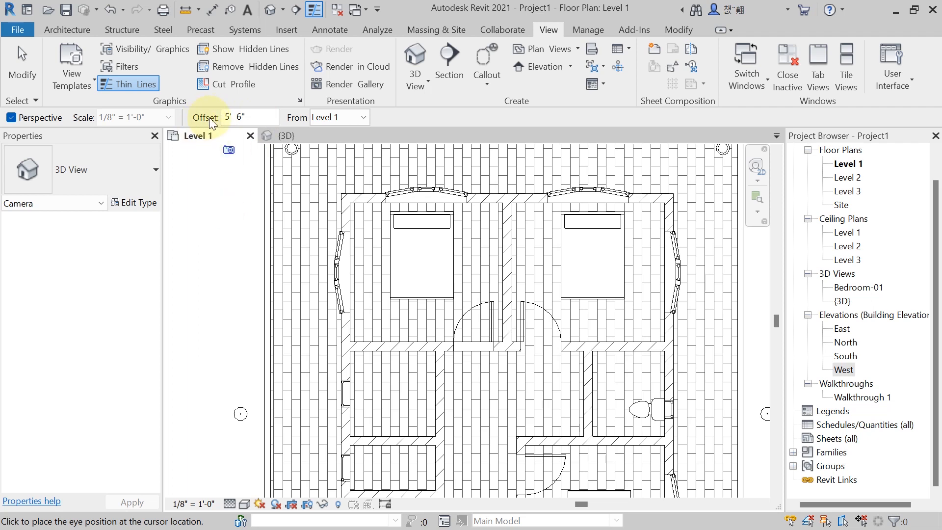
double_click(255, 116)
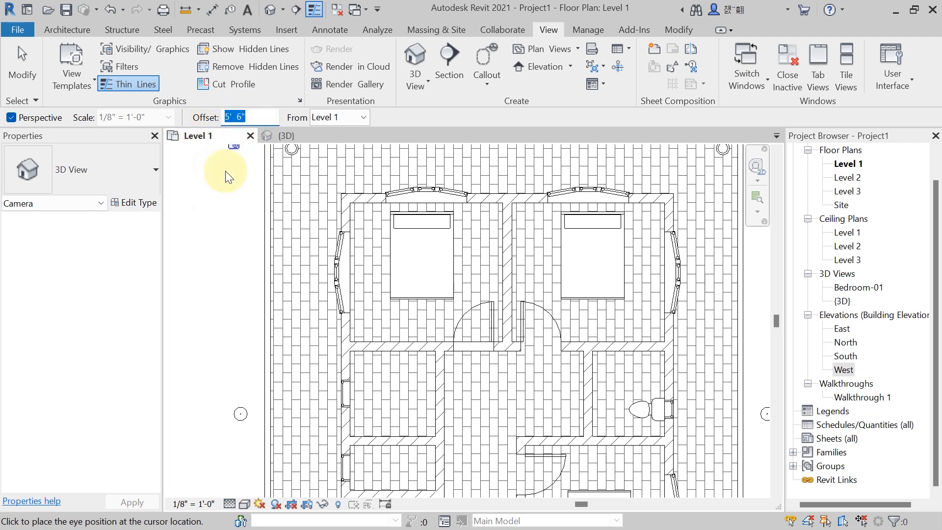
text(7)
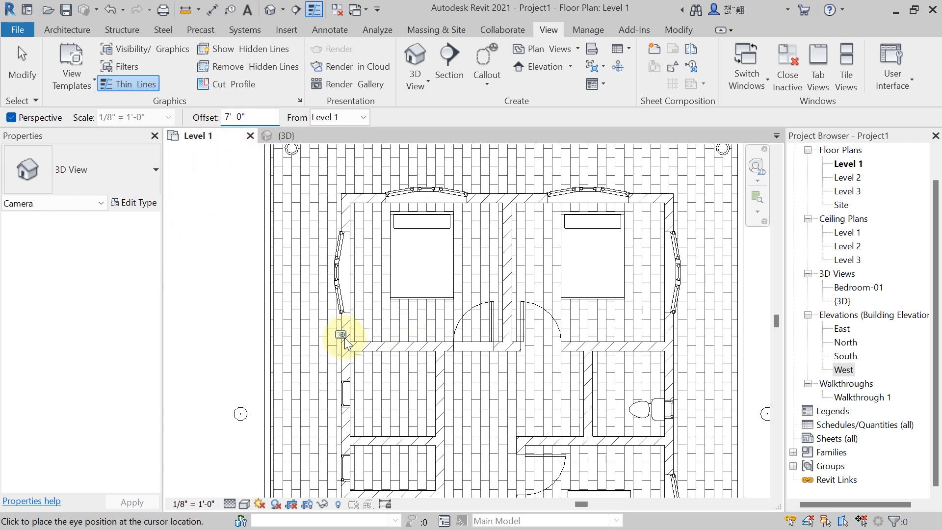
scroll(341, 336, up, 2)
middle_drag(294, 360, 243, 391)
scroll(241, 389, down, 1)
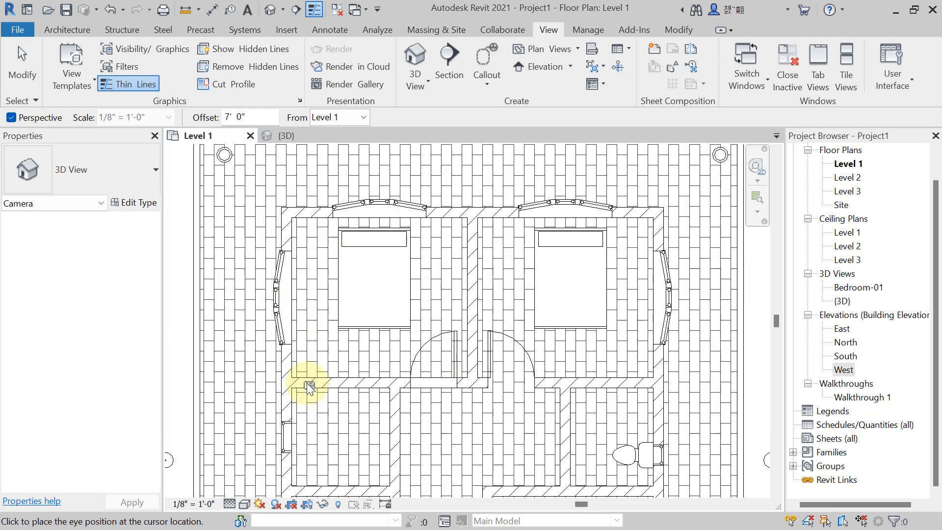
scroll(298, 375, up, 1)
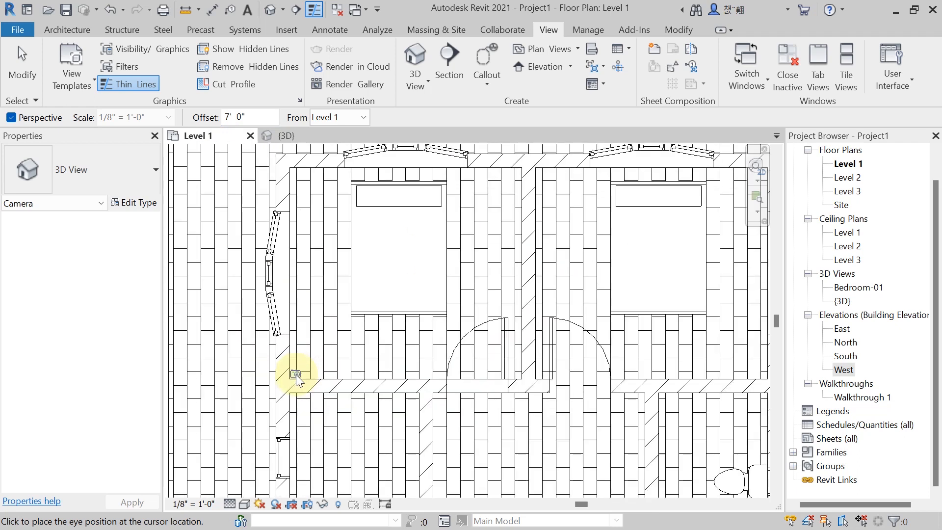
click(296, 375)
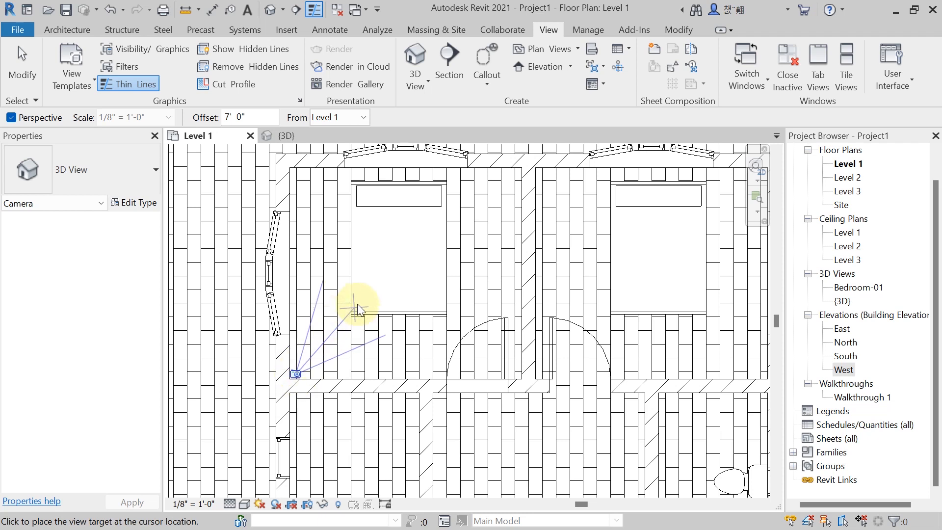
click(465, 197)
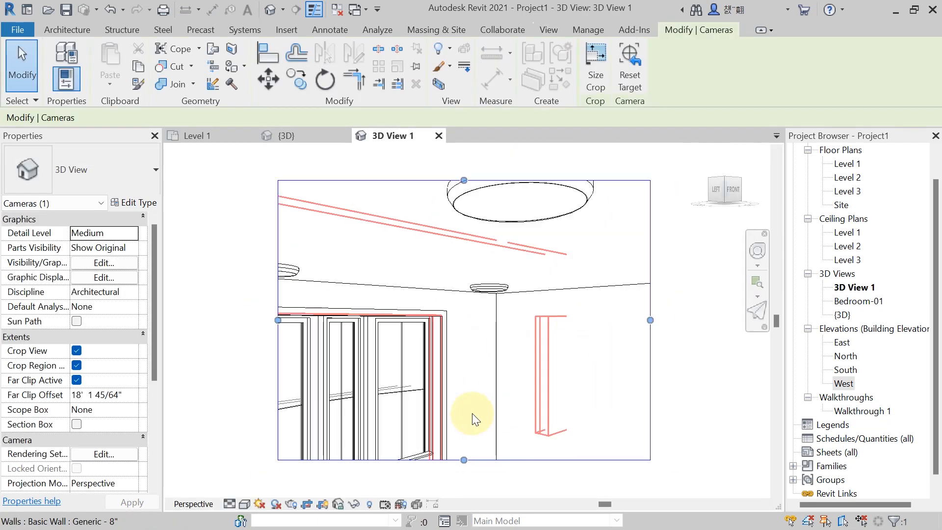
Set the new camera view's detail level to Fine and its visual style to Realistic
click(229, 504)
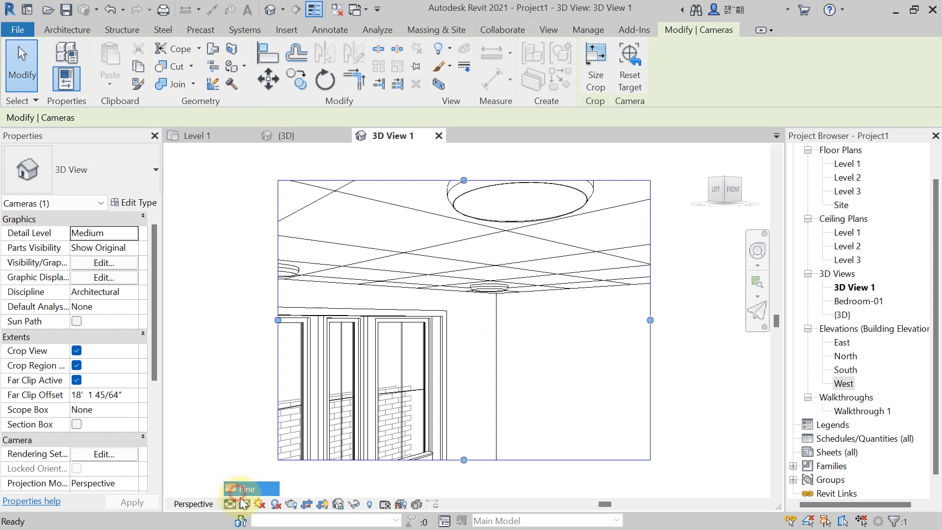
click(240, 489)
click(244, 504)
click(252, 487)
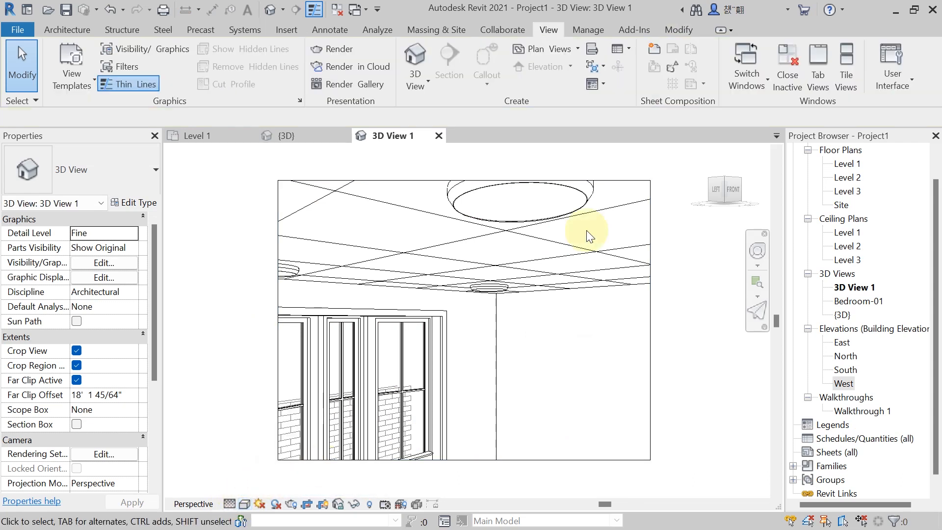
Enlarge the camera view's crop region on all four sides to take in more of the bedroom's ceiling, walls and windows
scroll(426, 318, down, 2)
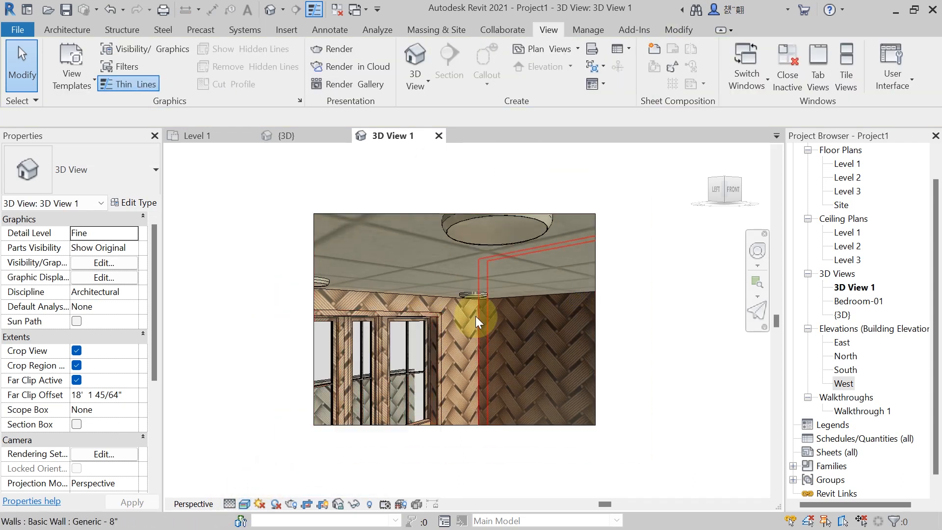
click(413, 214)
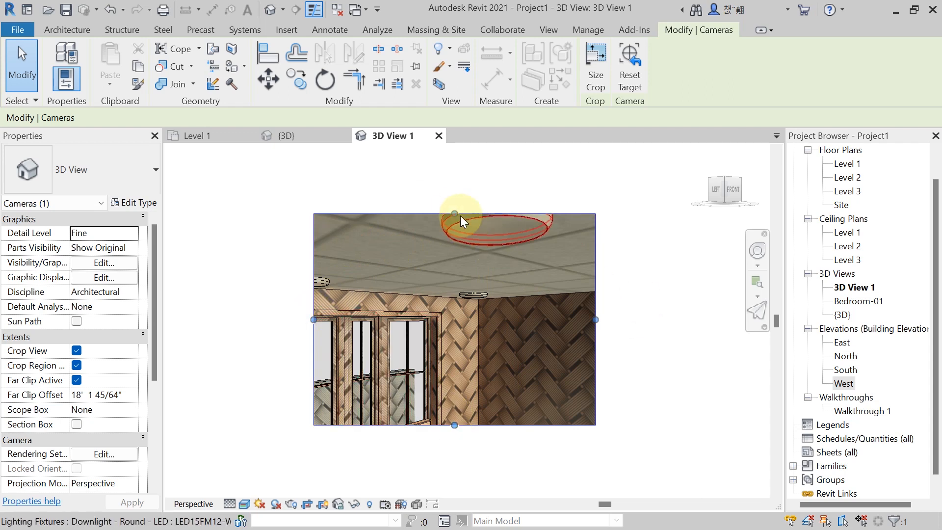
drag(455, 214, 452, 158)
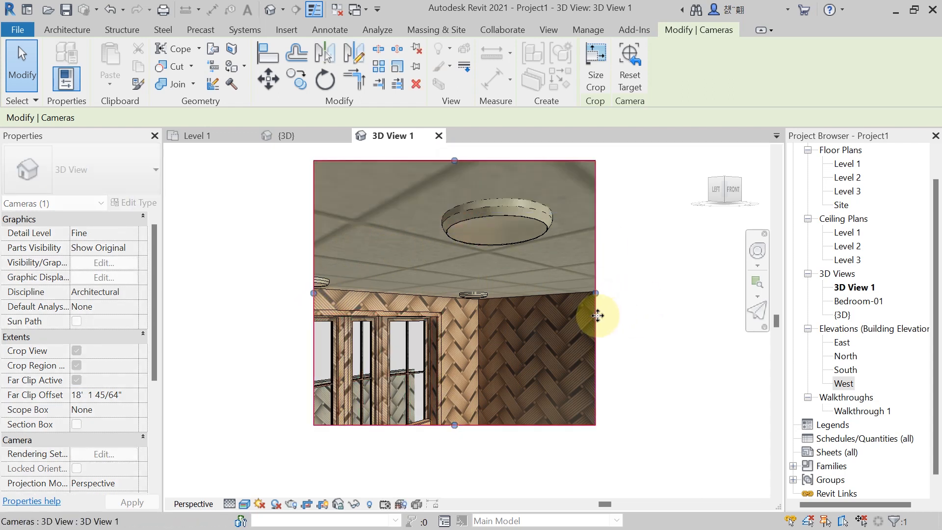
drag(597, 294, 704, 316)
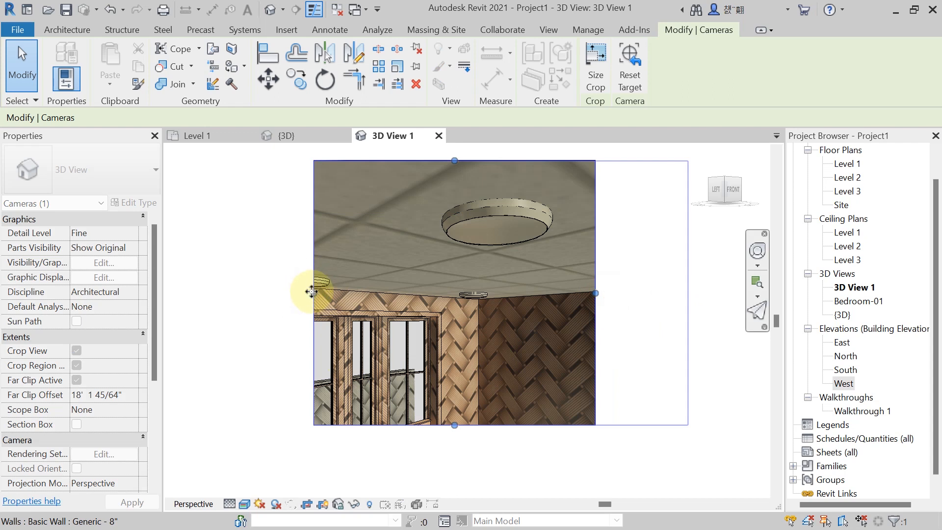
drag(311, 292, 208, 316)
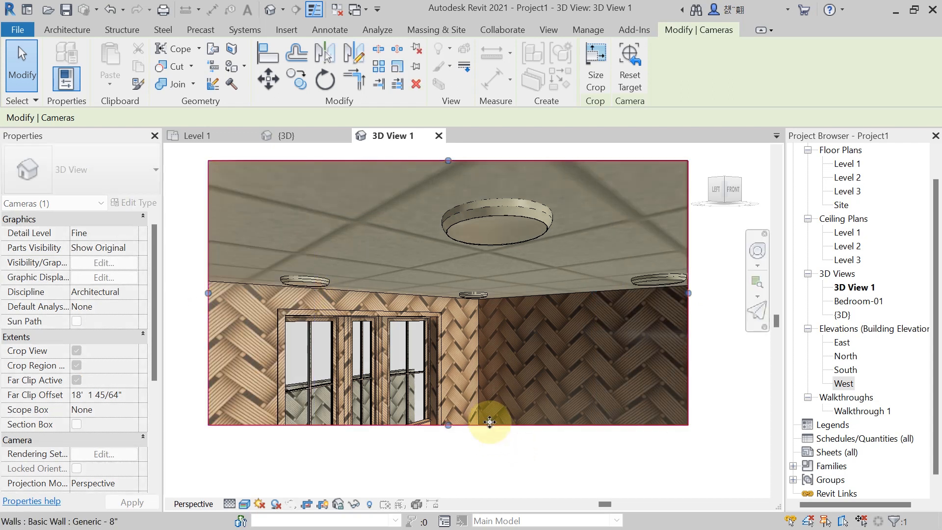
drag(449, 425, 448, 488)
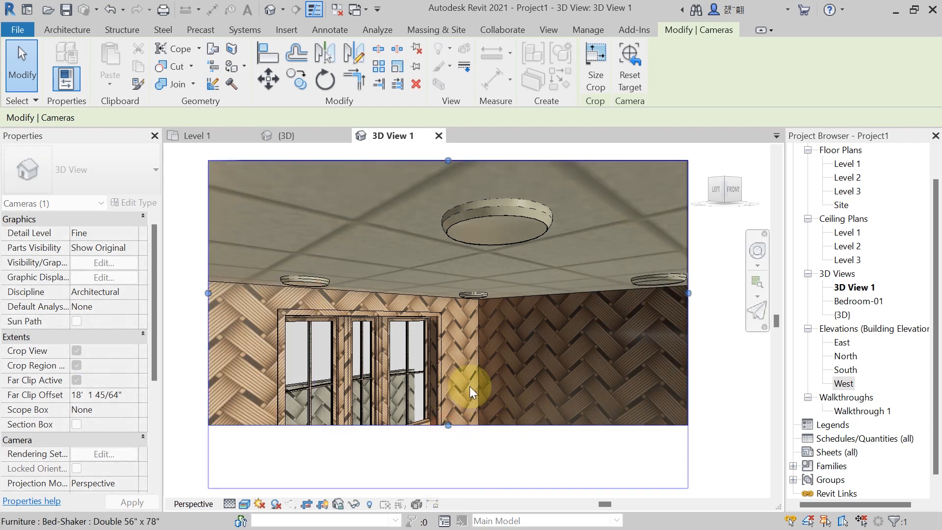
Extend the crop region further downward and to both sides to include the bed, the floor and more of the side walls
scroll(461, 376, down, 3)
middle_drag(501, 390, 501, 324)
click(452, 428)
middle_drag(451, 439, 451, 445)
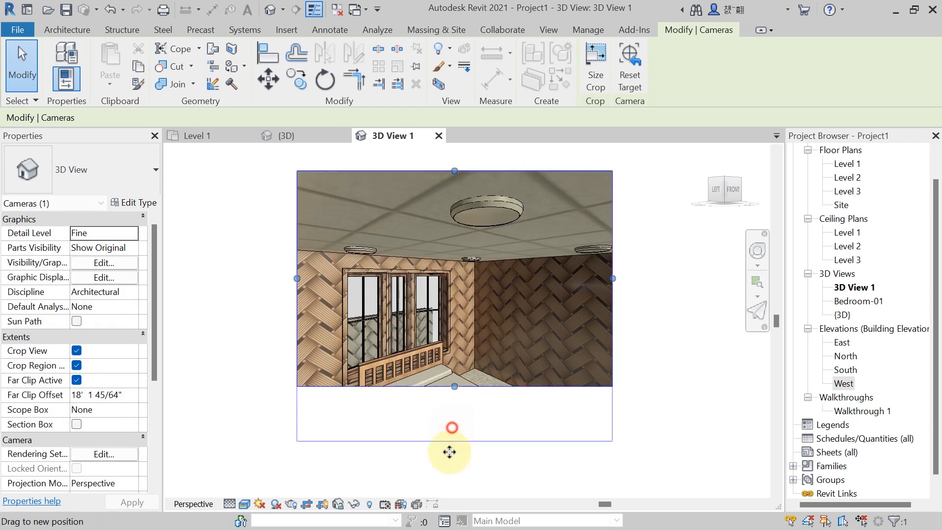
drag(296, 310, 239, 316)
drag(614, 310, 656, 319)
scroll(400, 328, down, 1)
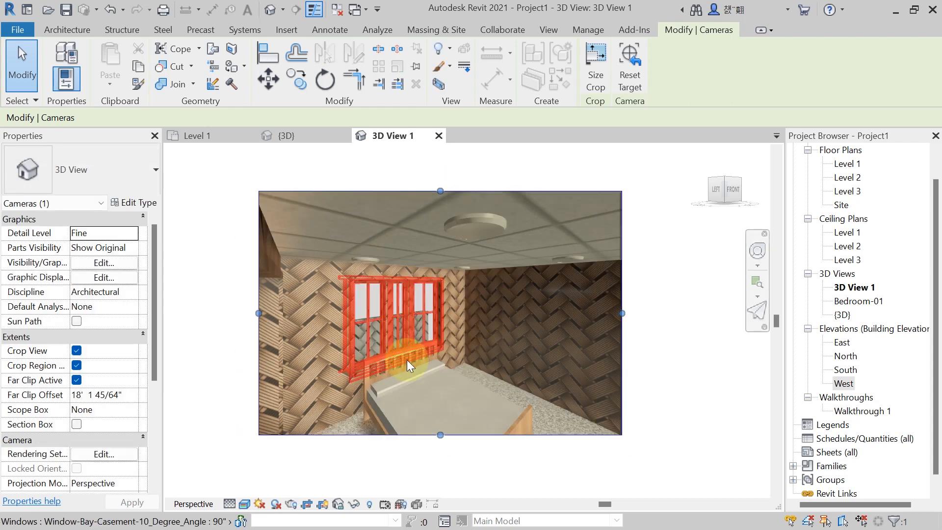
drag(440, 437, 441, 469)
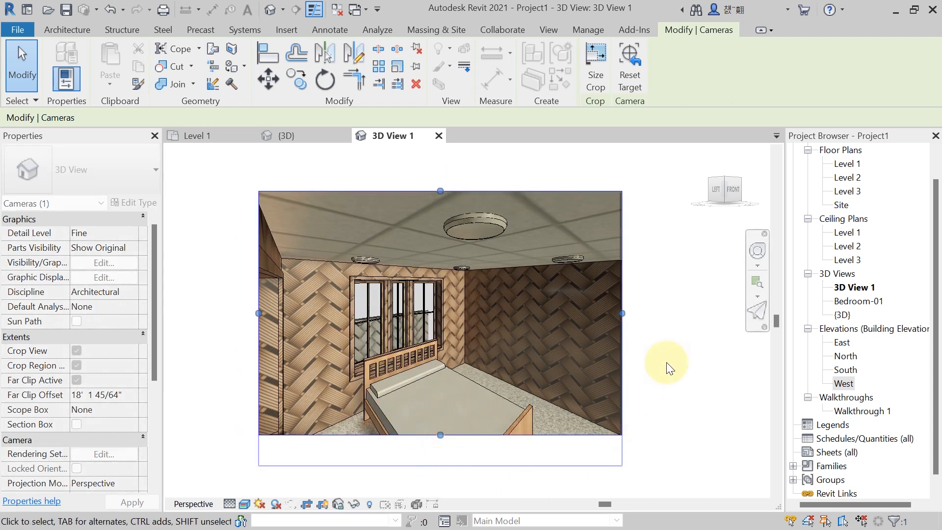
middle_drag(687, 347, 688, 336)
middle_drag(234, 301, 232, 304)
middle_drag(235, 251, 244, 273)
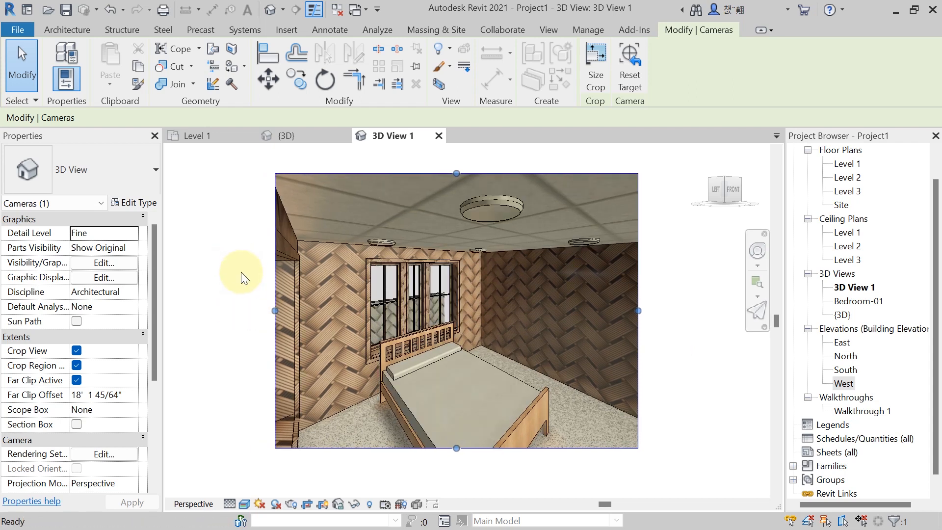
Render the bedroom camera view at Medium quality with the Interior: Sun only lighting scheme and examine the resulting image
click(549, 31)
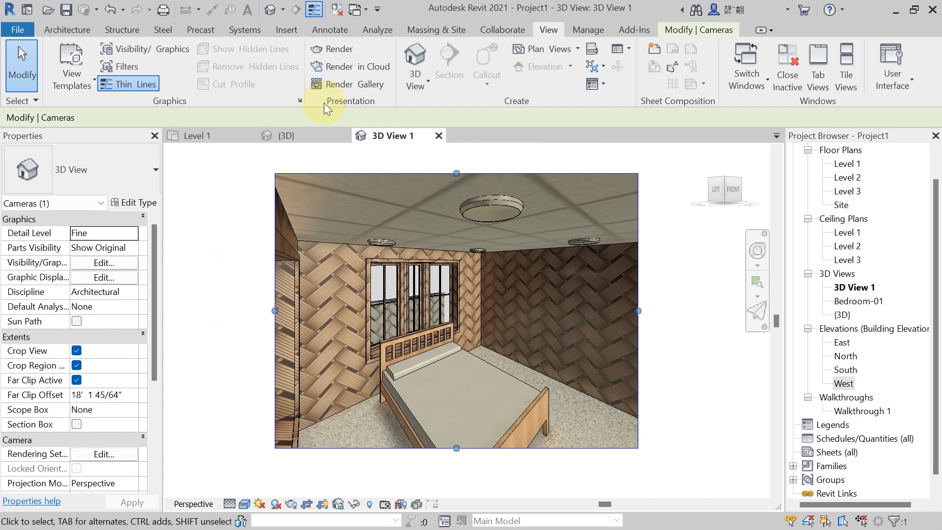
click(333, 50)
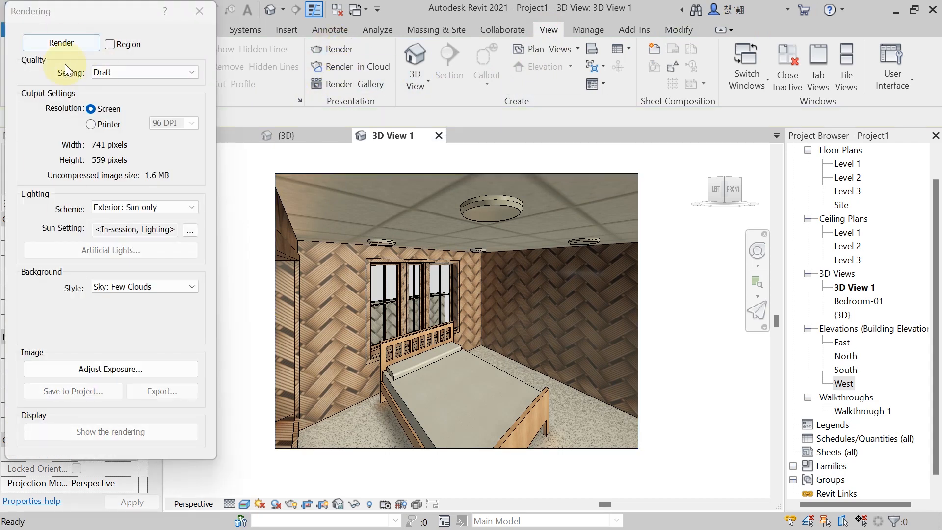
click(120, 72)
click(117, 103)
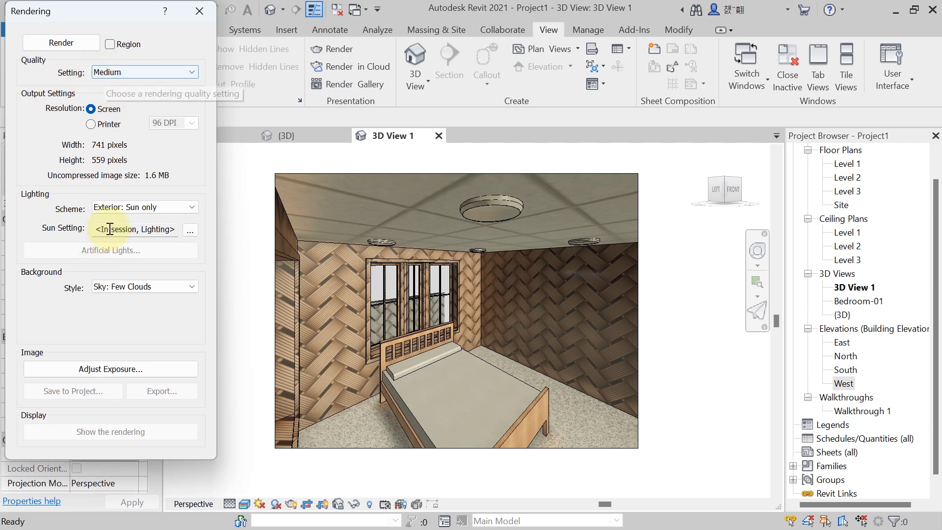
click(172, 206)
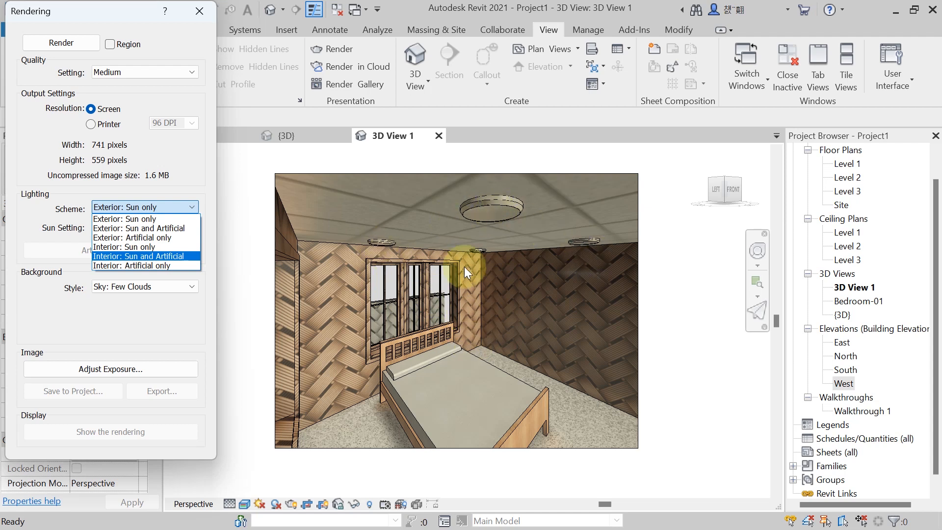
click(141, 247)
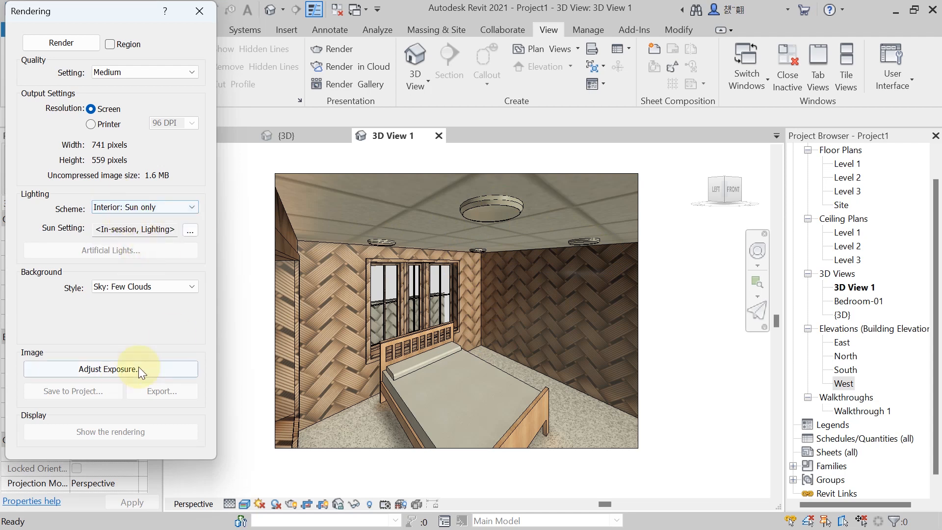
click(55, 48)
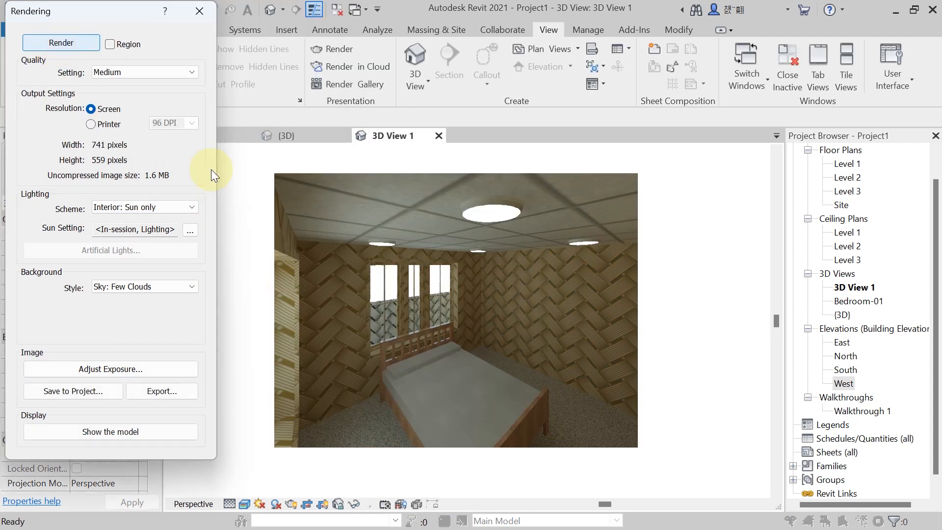
scroll(435, 278, up, 1)
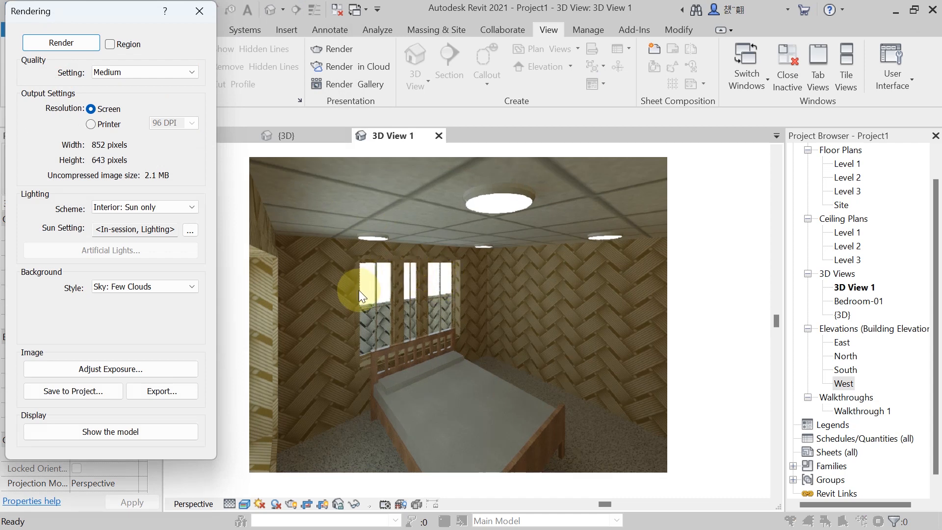
scroll(390, 299, down, 1)
drag(380, 298, 402, 304)
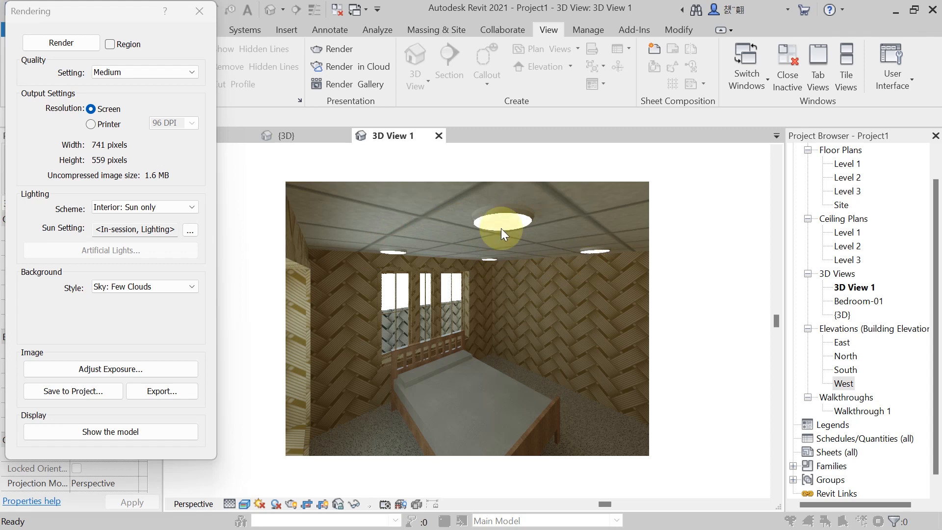
scroll(446, 277, up, 3)
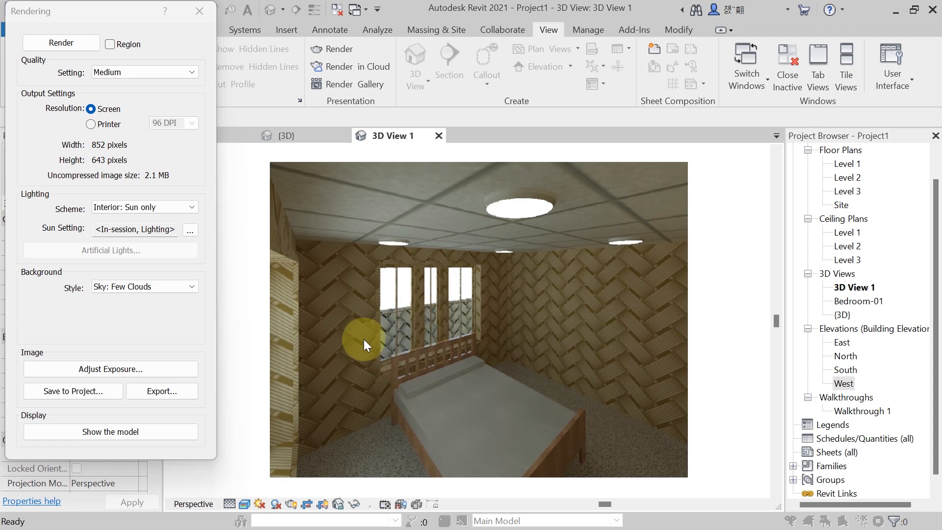
middle_drag(432, 358, 449, 364)
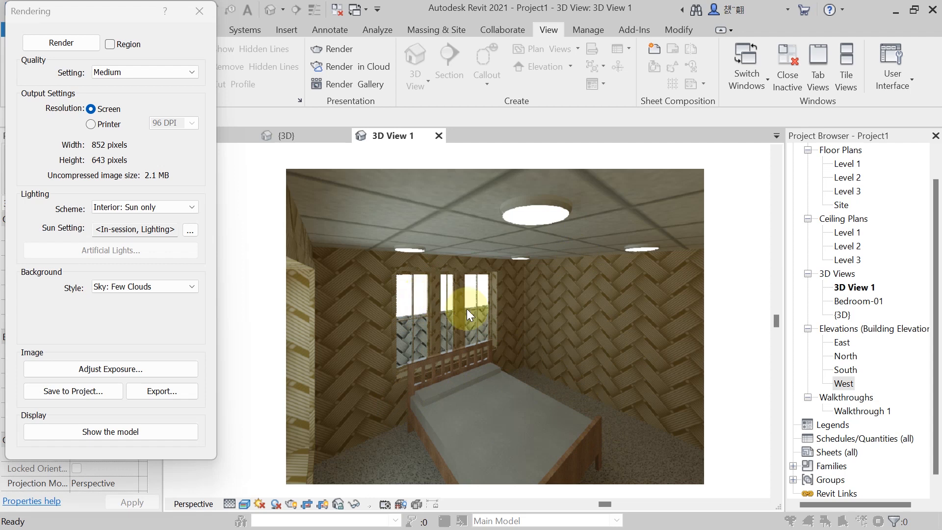
Render the bedroom again with the Interior: Sun and Artificial lighting scheme and examine the resulting image
click(169, 208)
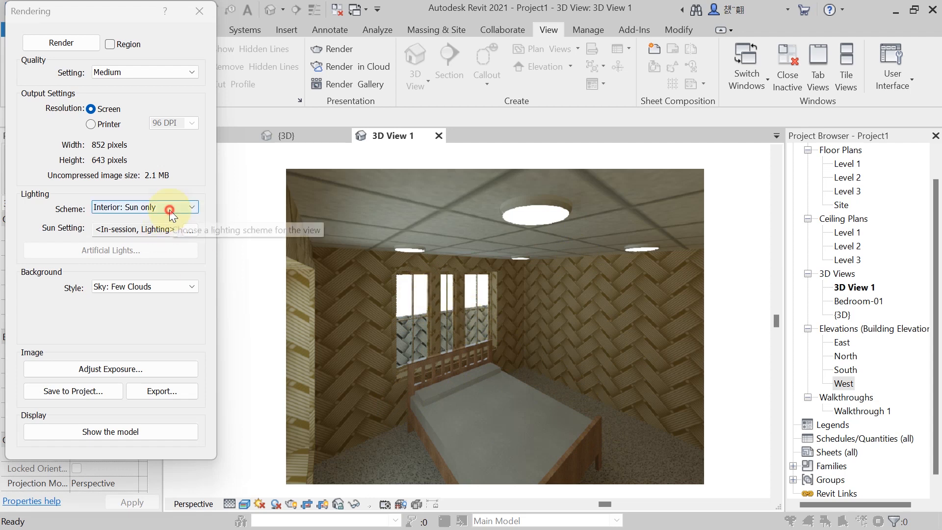
click(142, 256)
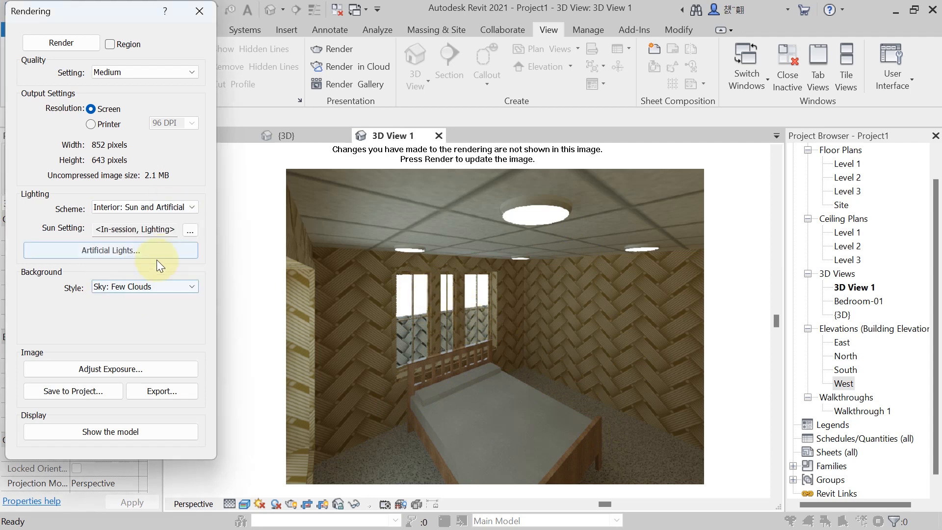
click(62, 44)
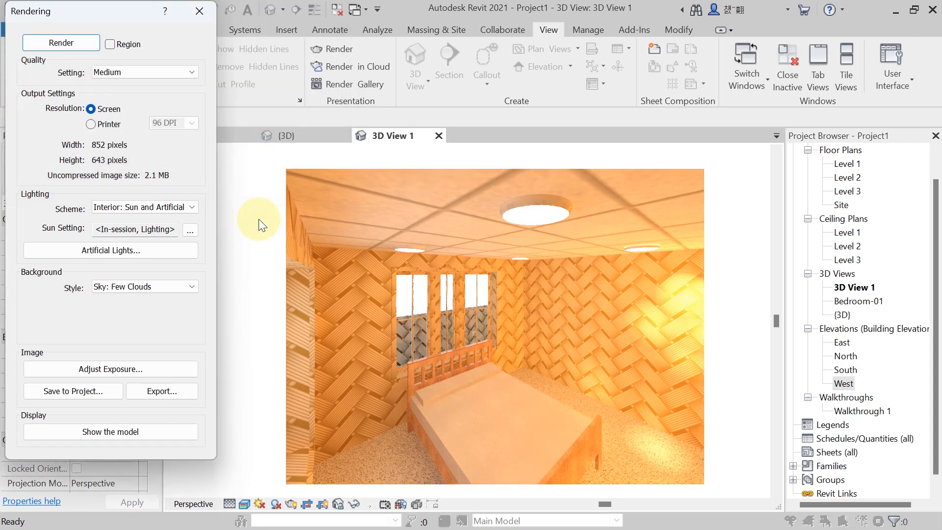
middle_drag(257, 280, 259, 273)
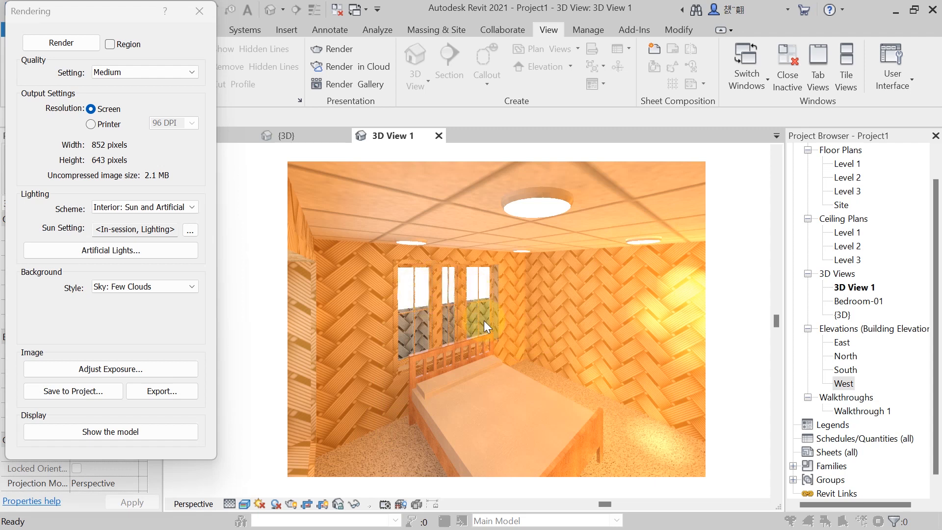
Set the bedroom rendering's lighting scheme to Interior: Artificial only
middle_drag(484, 320, 481, 317)
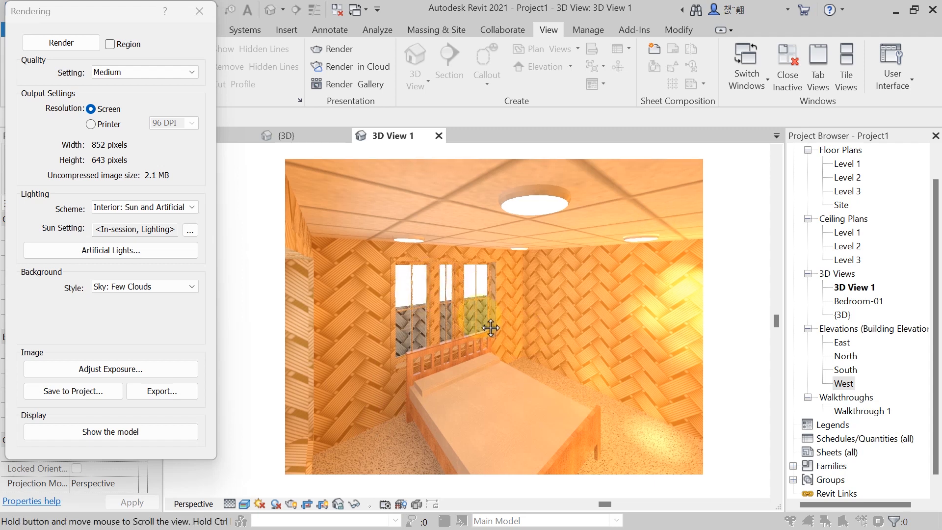
click(178, 206)
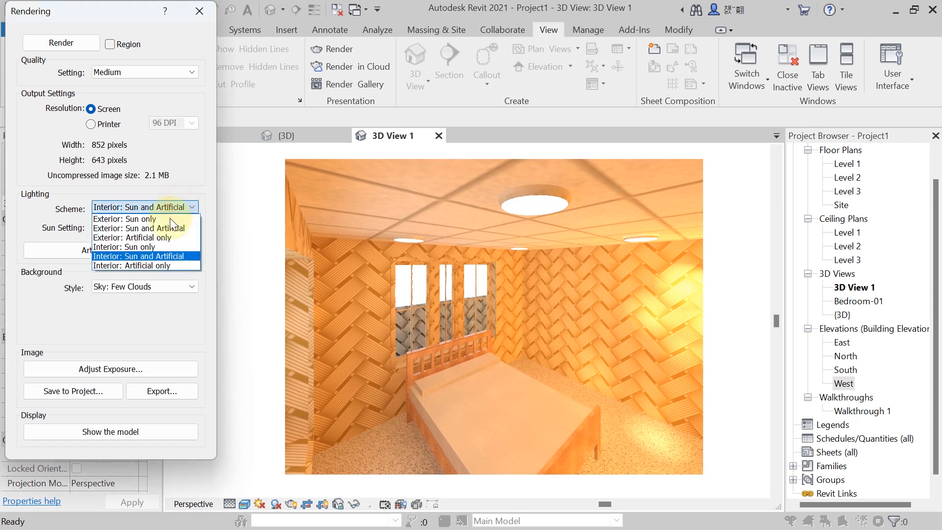
click(144, 265)
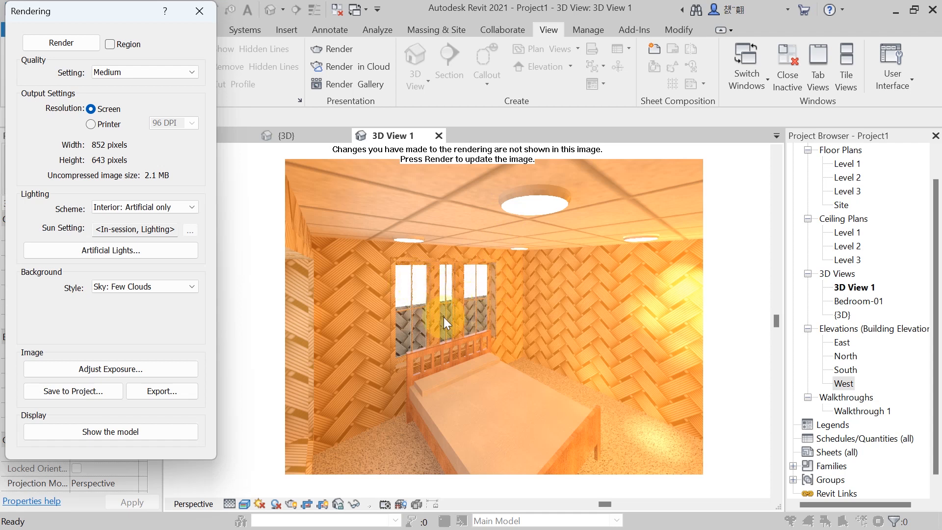
click(59, 395)
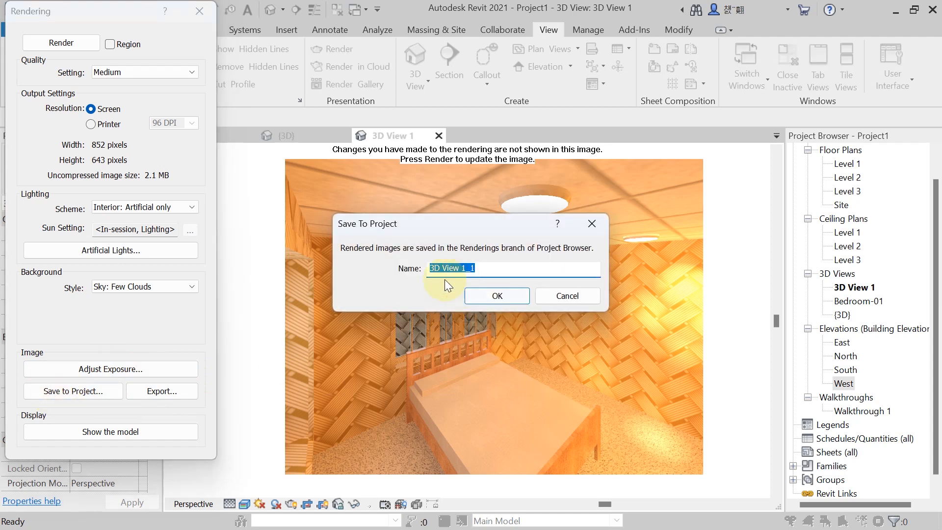
click(599, 229)
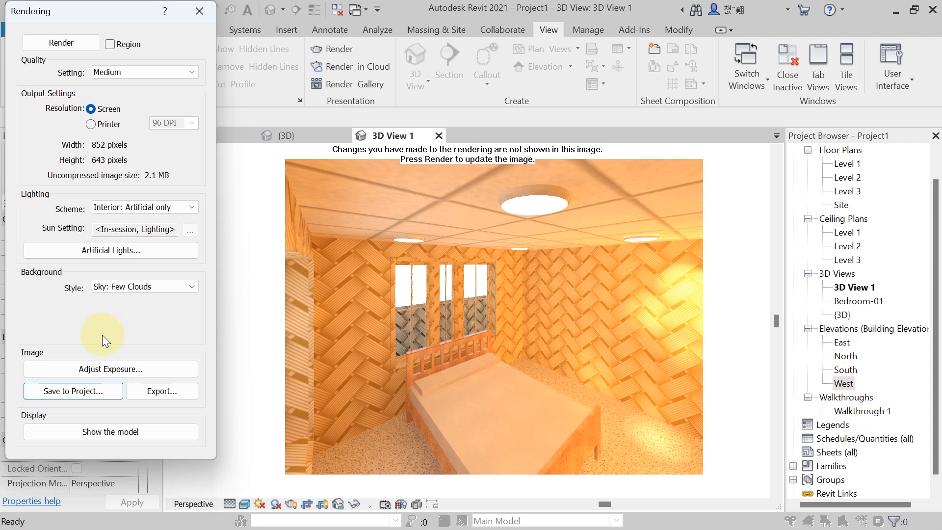
click(154, 396)
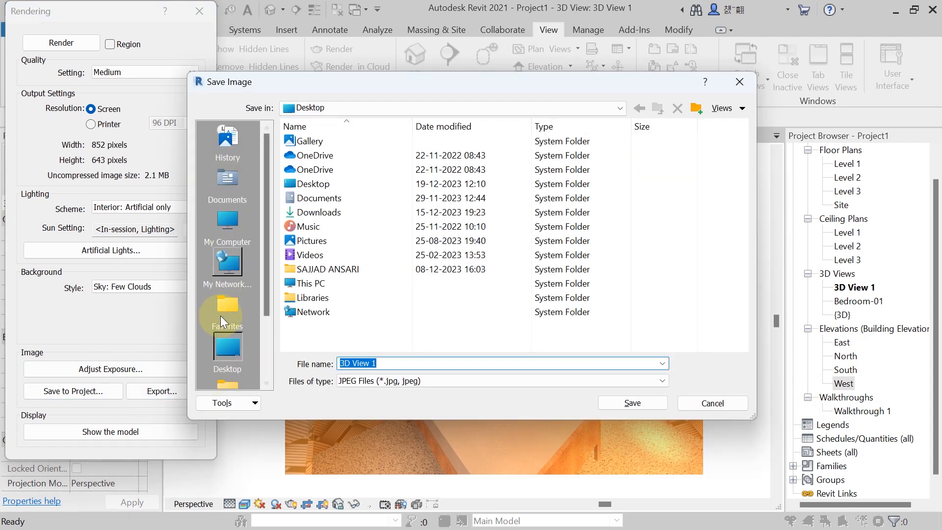
click(229, 348)
click(408, 367)
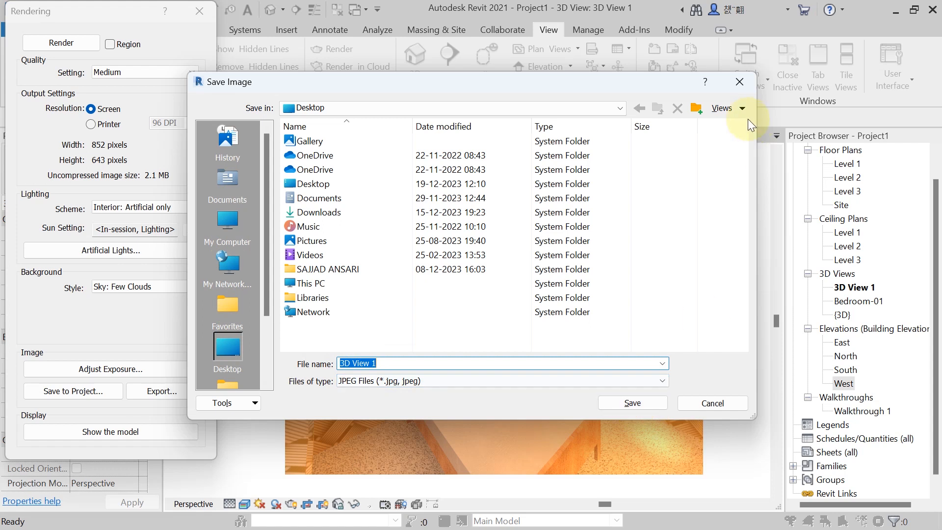
click(739, 82)
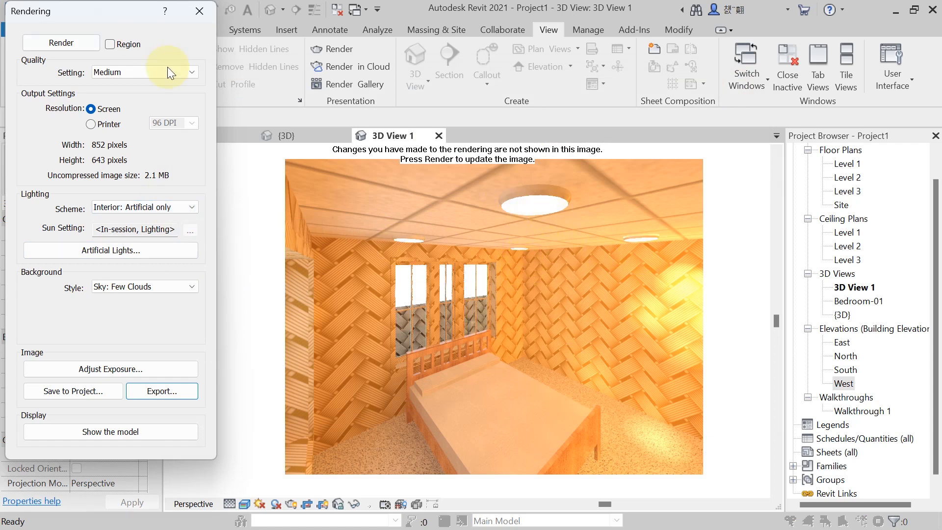
Render the bedroom view at Medium quality and save the image to the project as Interior Artificial, listing it among the project's renderings
click(67, 44)
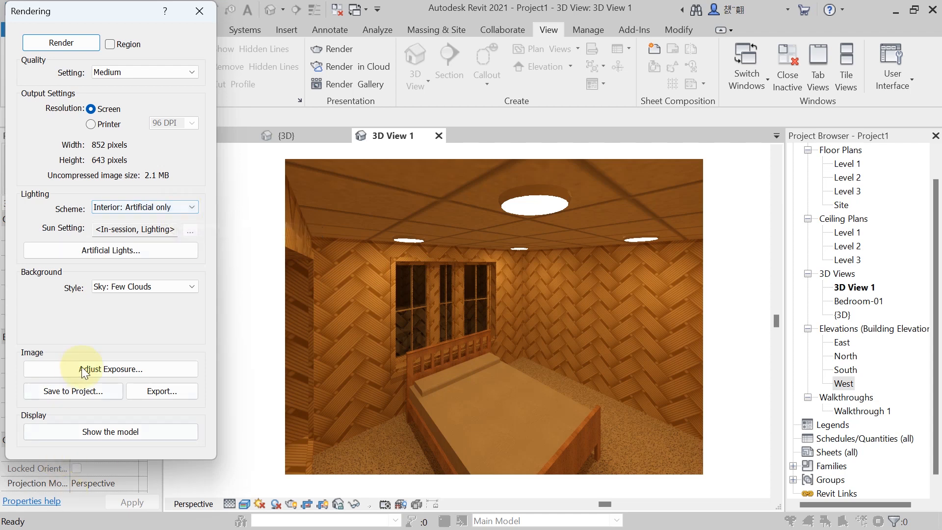
click(73, 393)
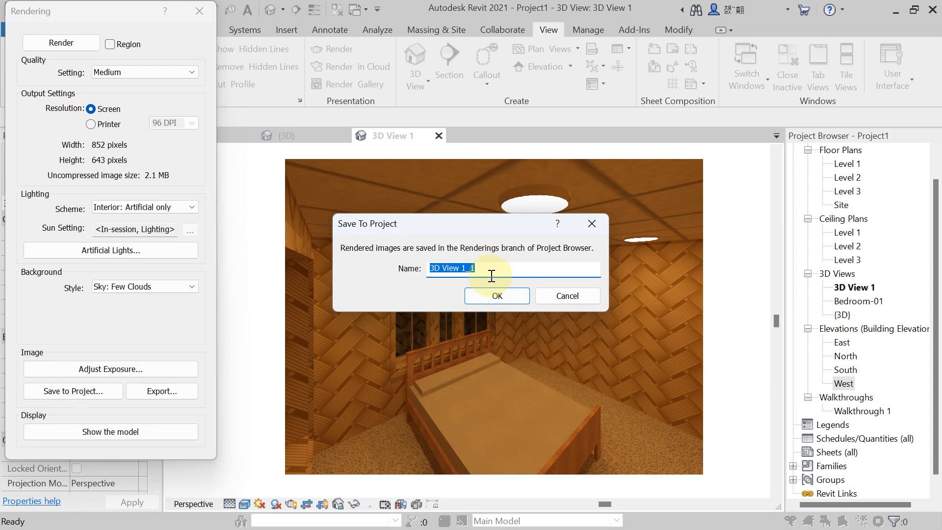
text(Interio)
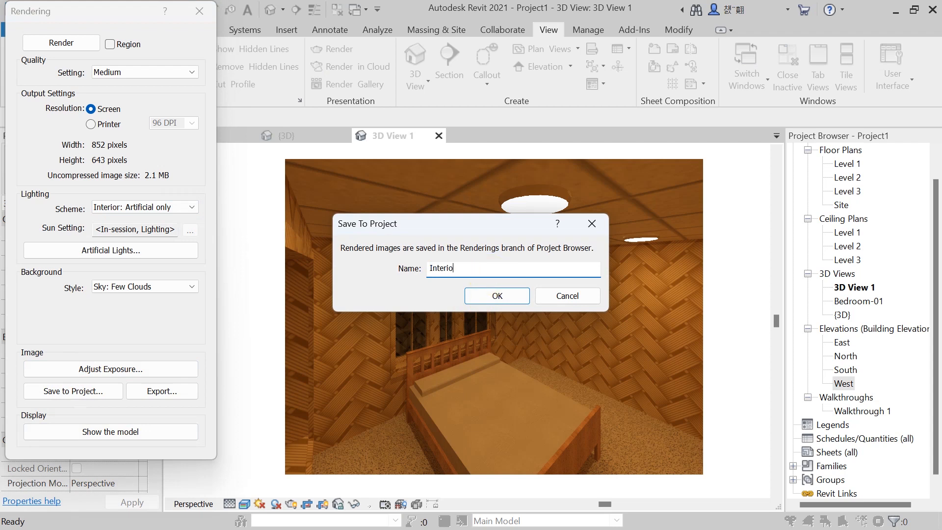
text(r Artificial)
click(512, 296)
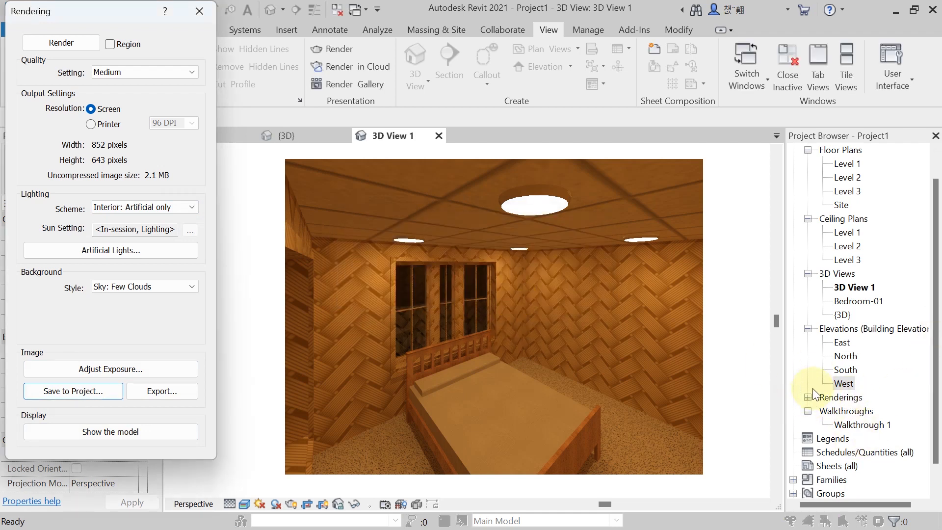
click(807, 398)
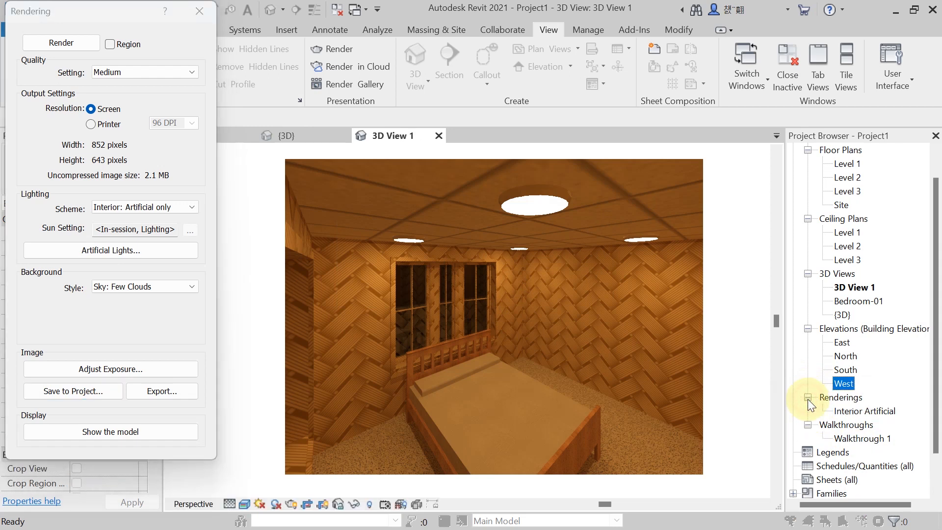
Close the bedroom camera view, dismiss the save reminder, and open the saved Interior Artificial rendering
click(439, 136)
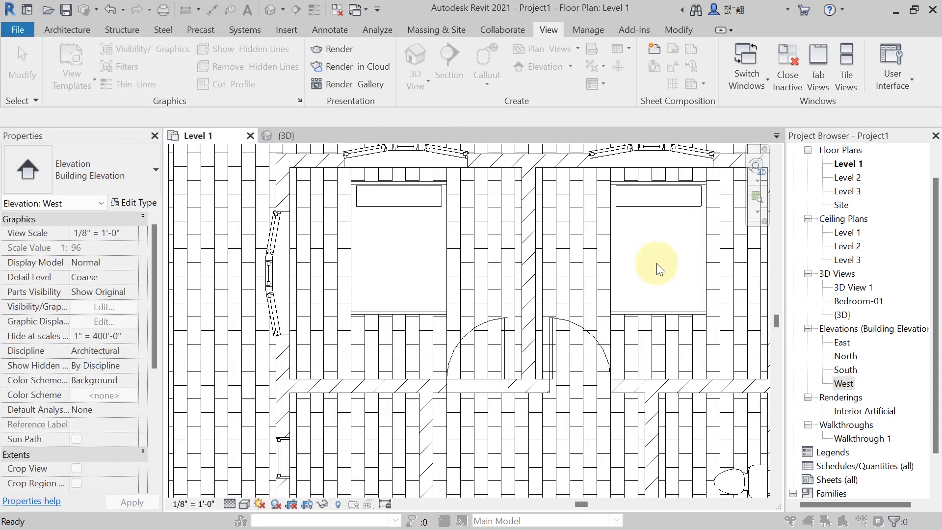
click(583, 144)
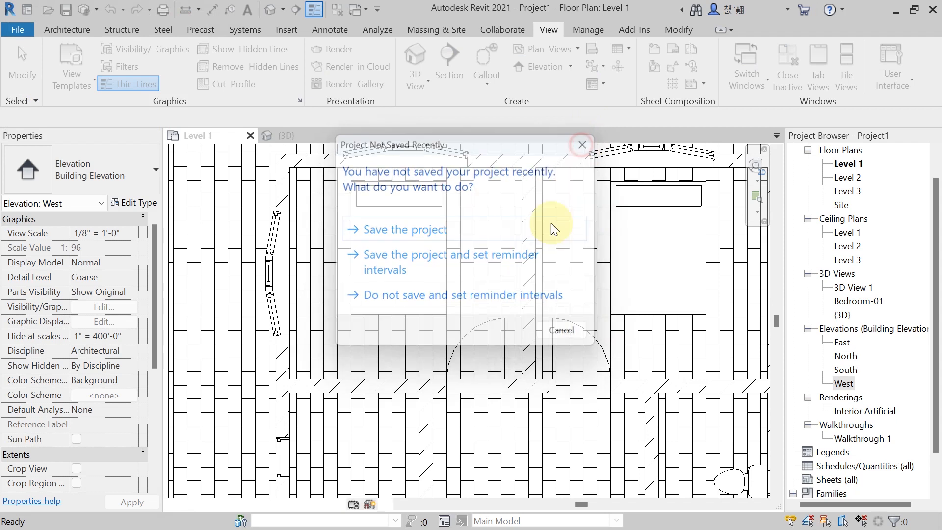
middle_drag(659, 294, 636, 271)
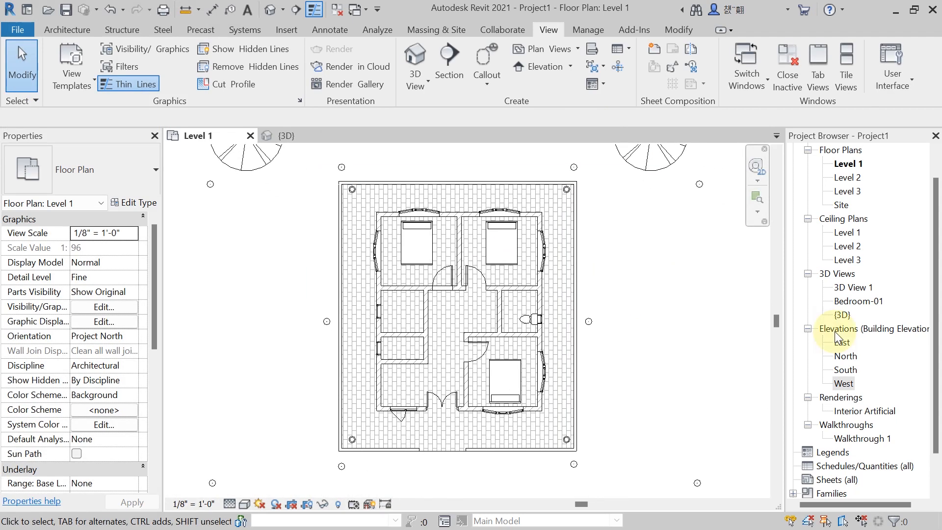
double_click(848, 412)
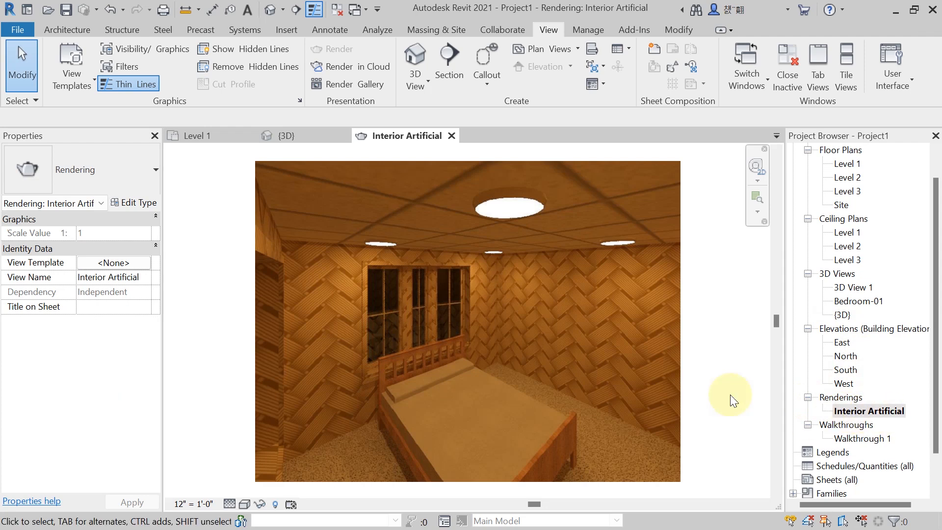
middle_drag(730, 338, 715, 322)
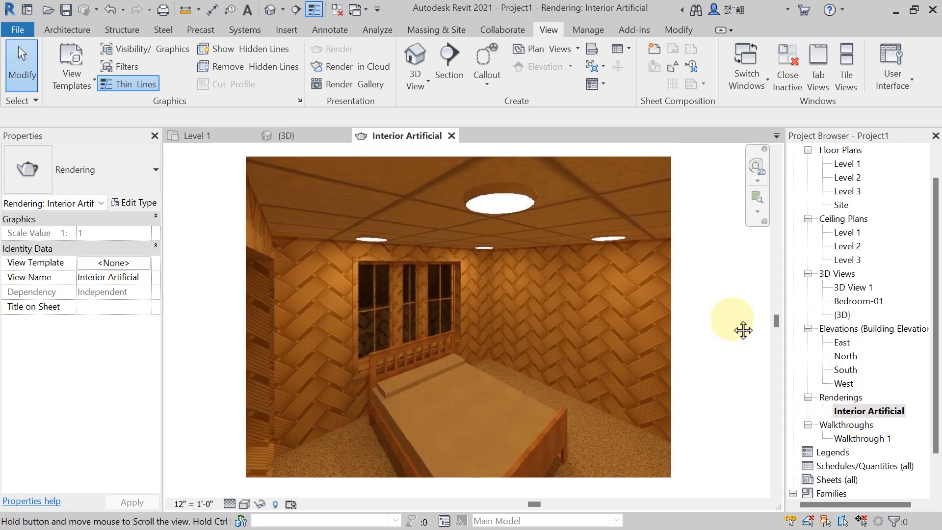
mouse_move(641, 270)
middle_down()
mouse_move(659, 304)
mouse_move(646, 281)
middle_up()
mouse_move(715, 311)
middle_down()
mouse_move(709, 301)
mouse_move(694, 314)
mouse_move(704, 322)
middle_up()
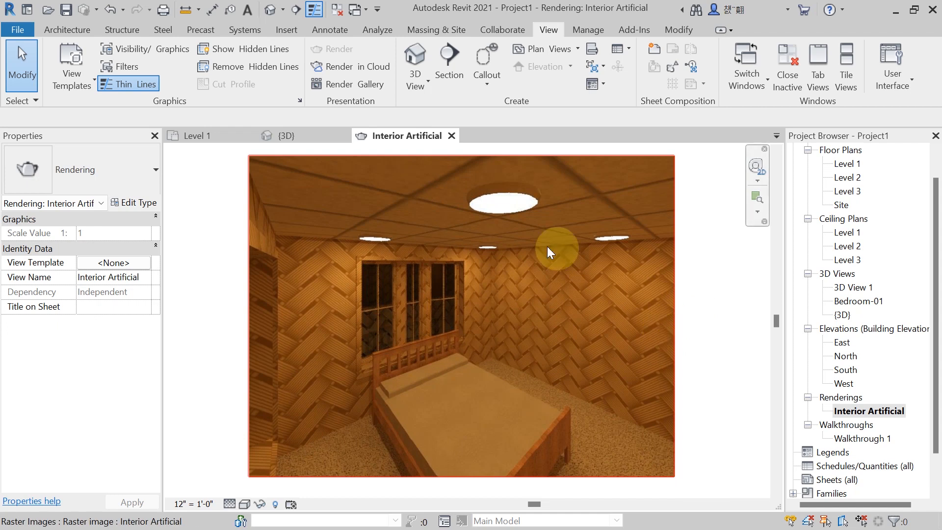
Begin an image export of the open rendering and set its output file to Interior artificial on the Desktop
click(22, 28)
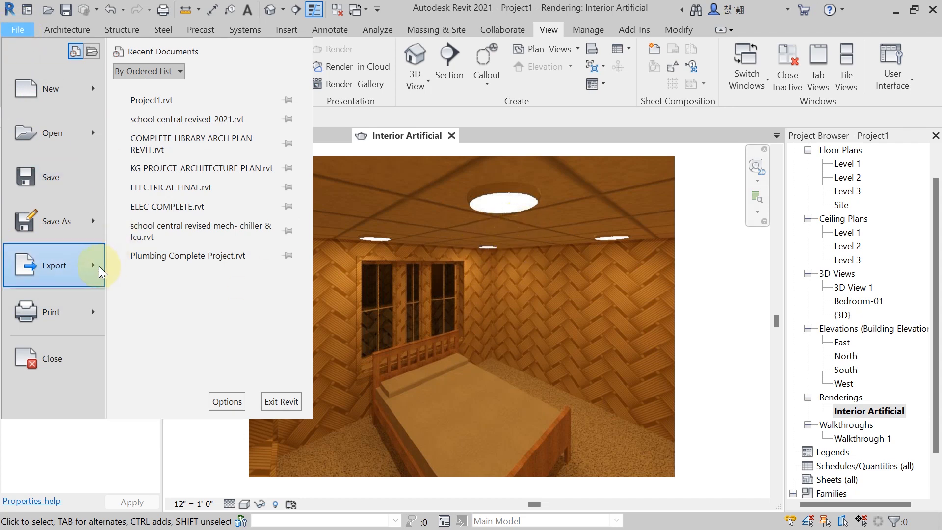
mouse_move(99, 266)
mouse_move(196, 375)
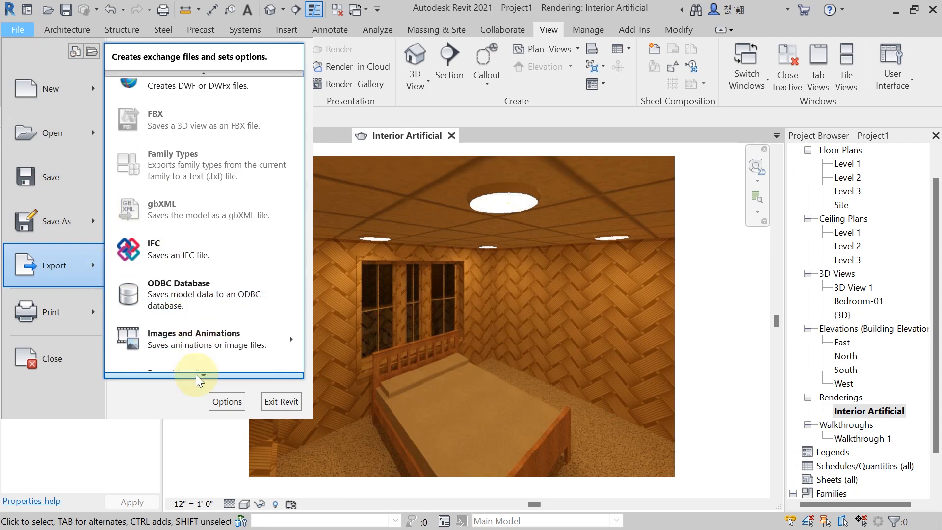
mouse_move(226, 277)
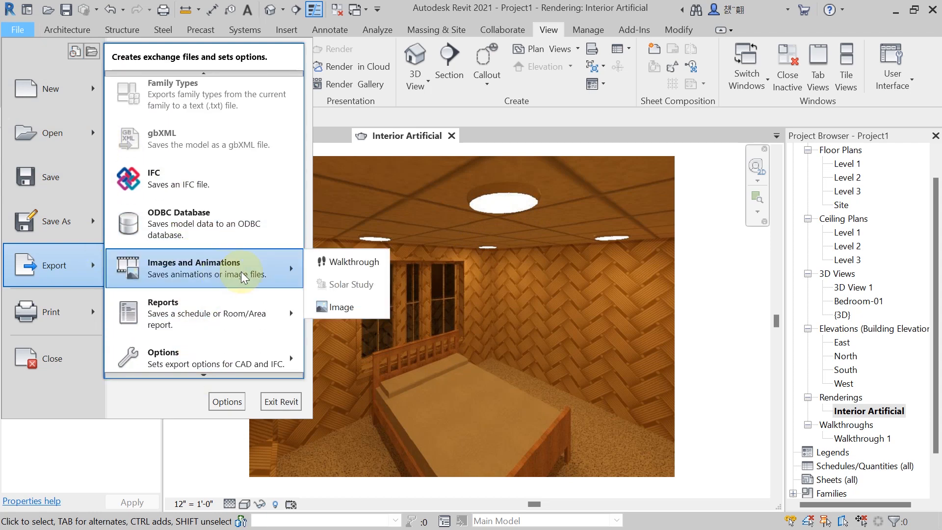
click(339, 301)
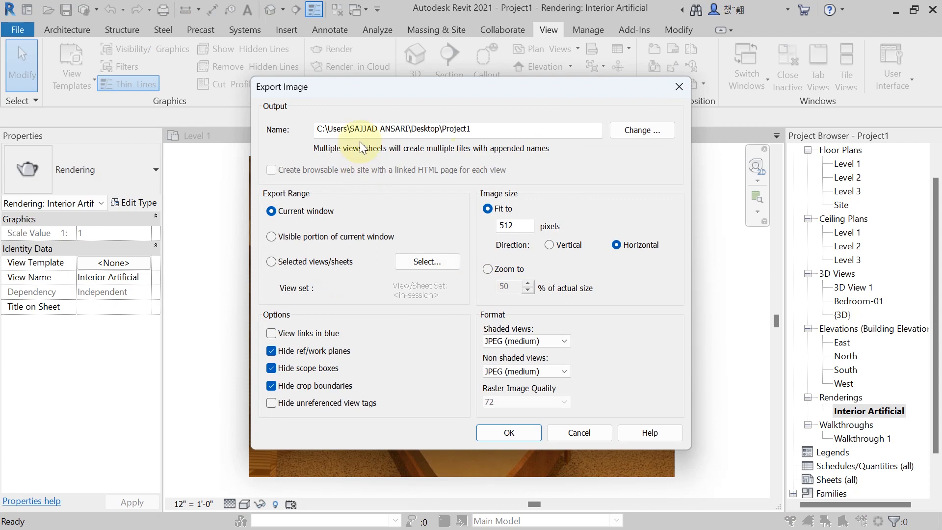
click(643, 131)
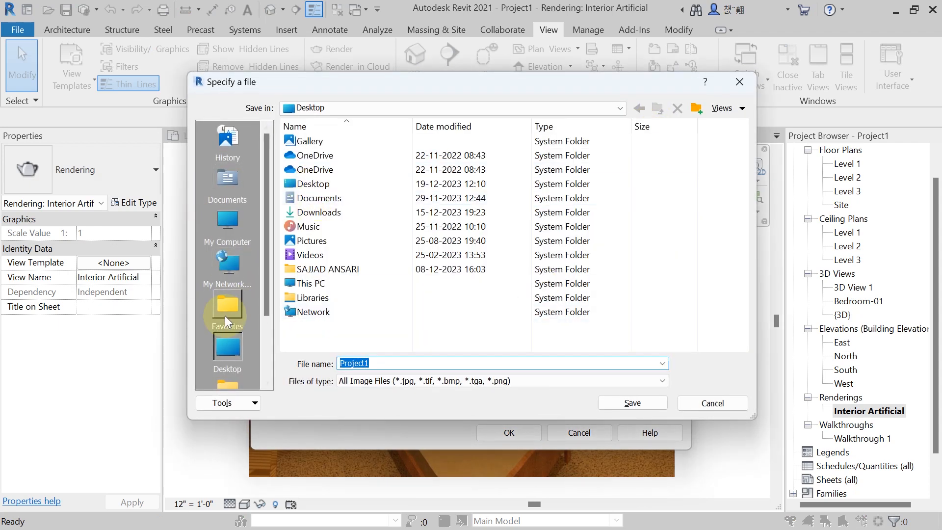
click(405, 357)
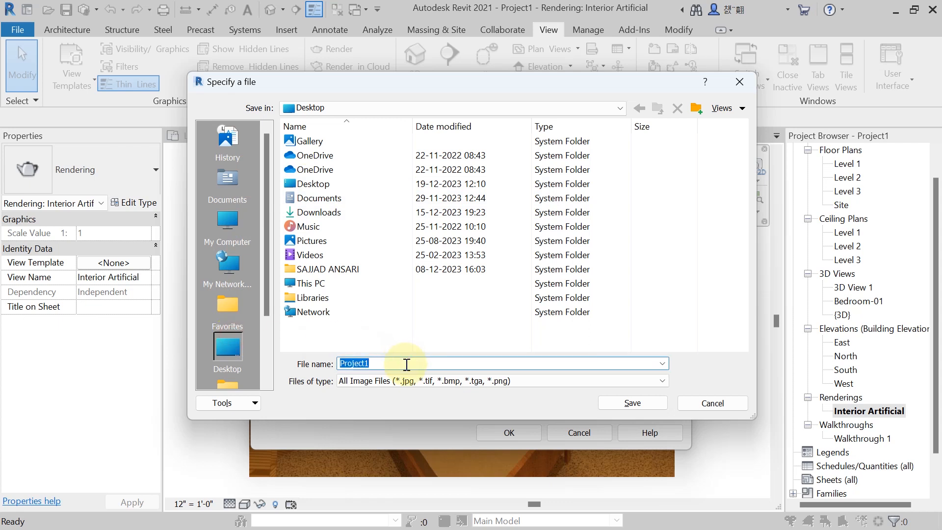
text(Interior artificial)
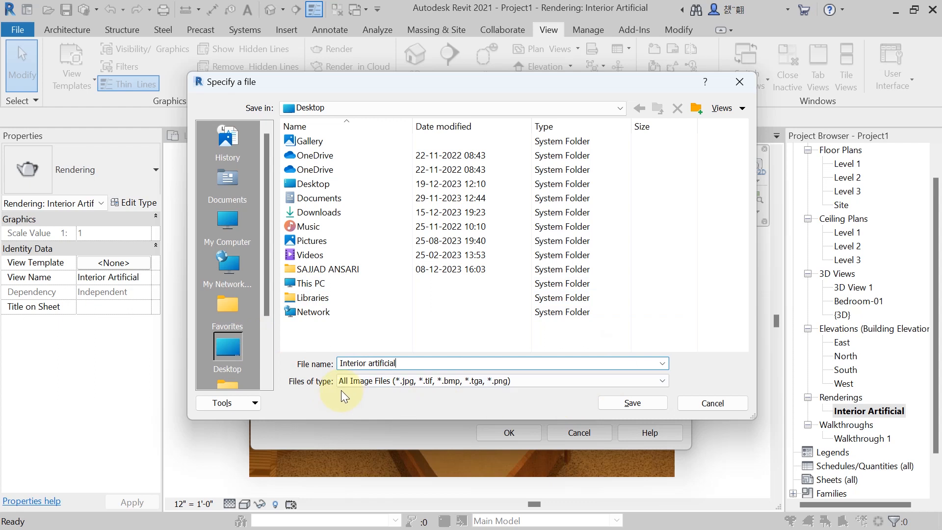
click(613, 402)
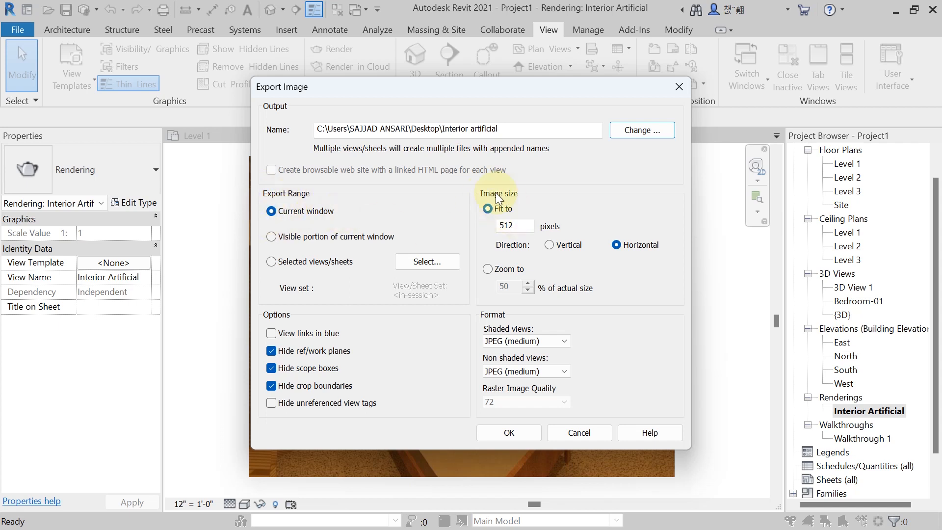
Set the exported image to fit 1000 pixels and export it
drag(527, 226, 463, 233)
text(1000)
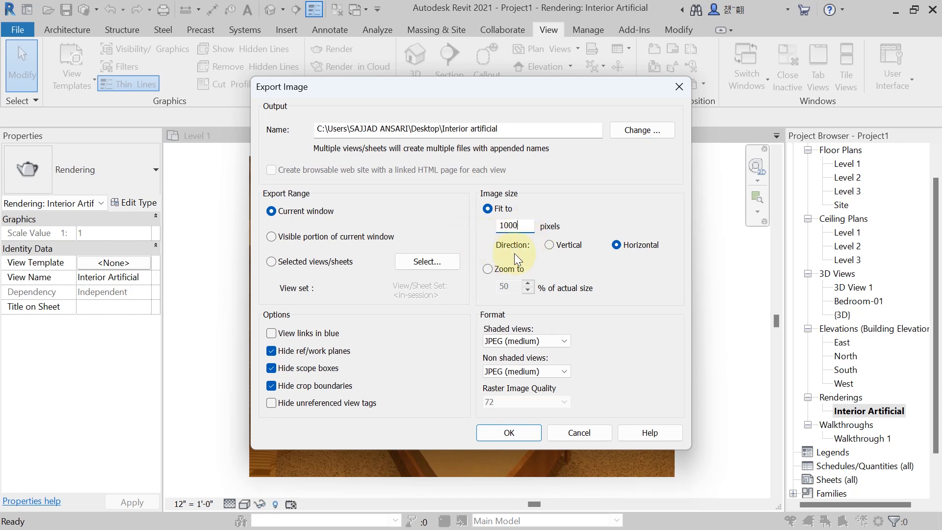
click(497, 433)
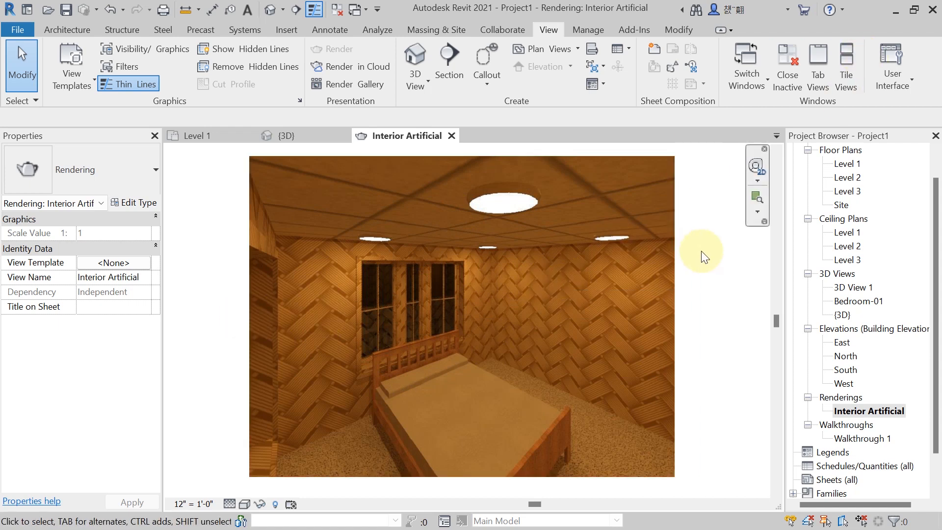
Switch to the desktop, open the exported Interior artificial image in the photo viewer and examine it
click(895, 11)
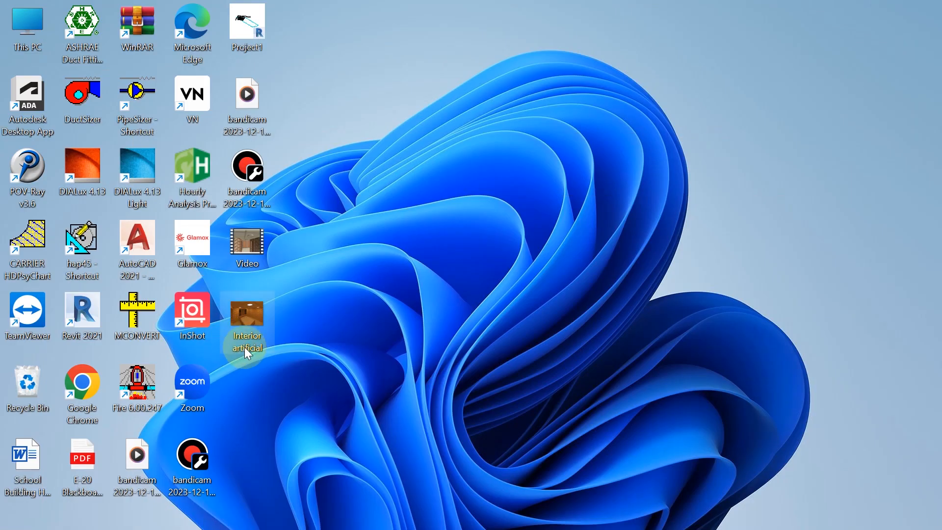
double_click(252, 333)
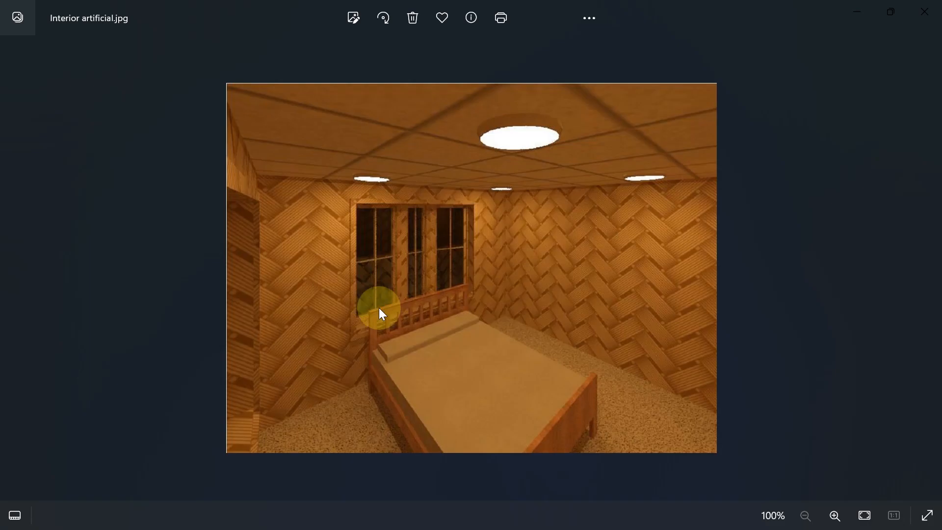
scroll(564, 216, up, 2)
scroll(589, 209, down, 1)
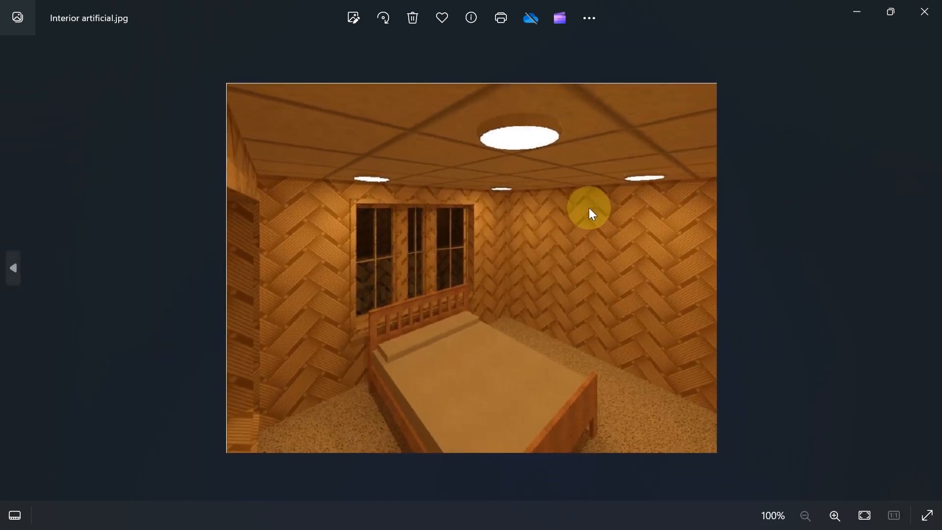
scroll(588, 208, up, 1)
scroll(584, 215, down, 1)
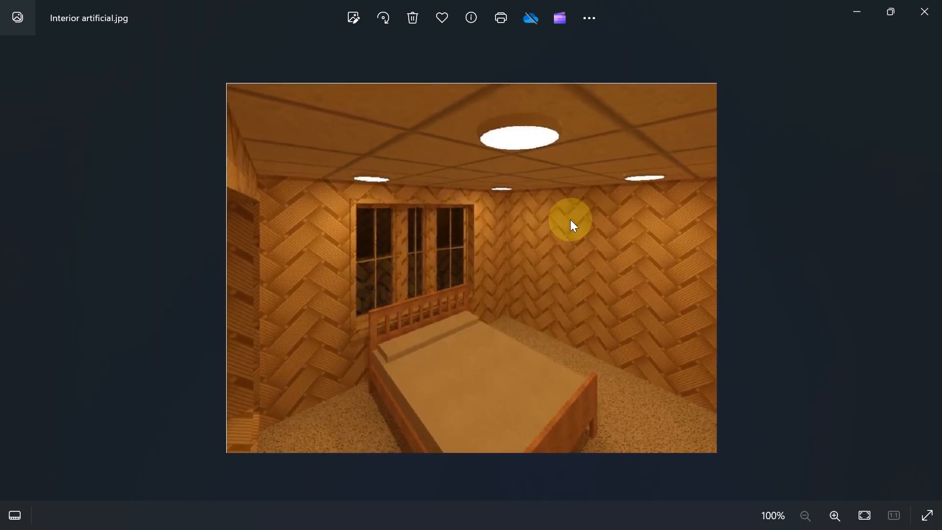